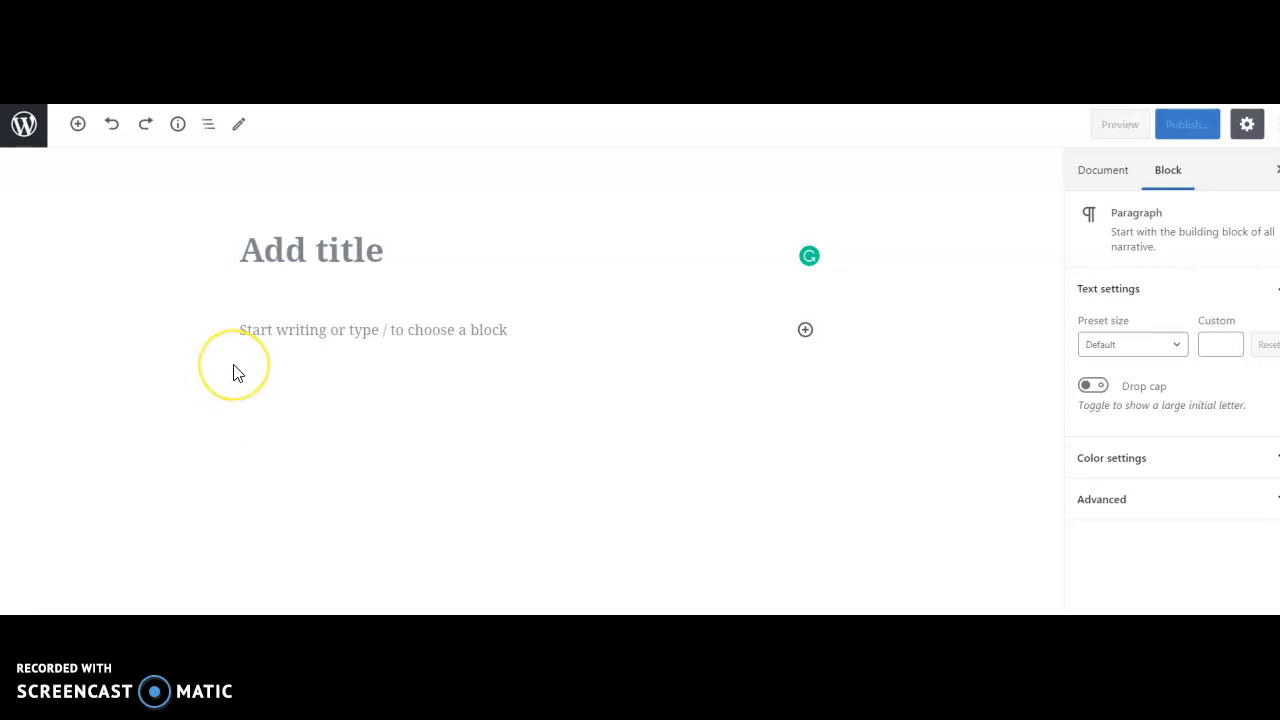
Title the new page "What's for Lunch?".
left_click(314, 257)
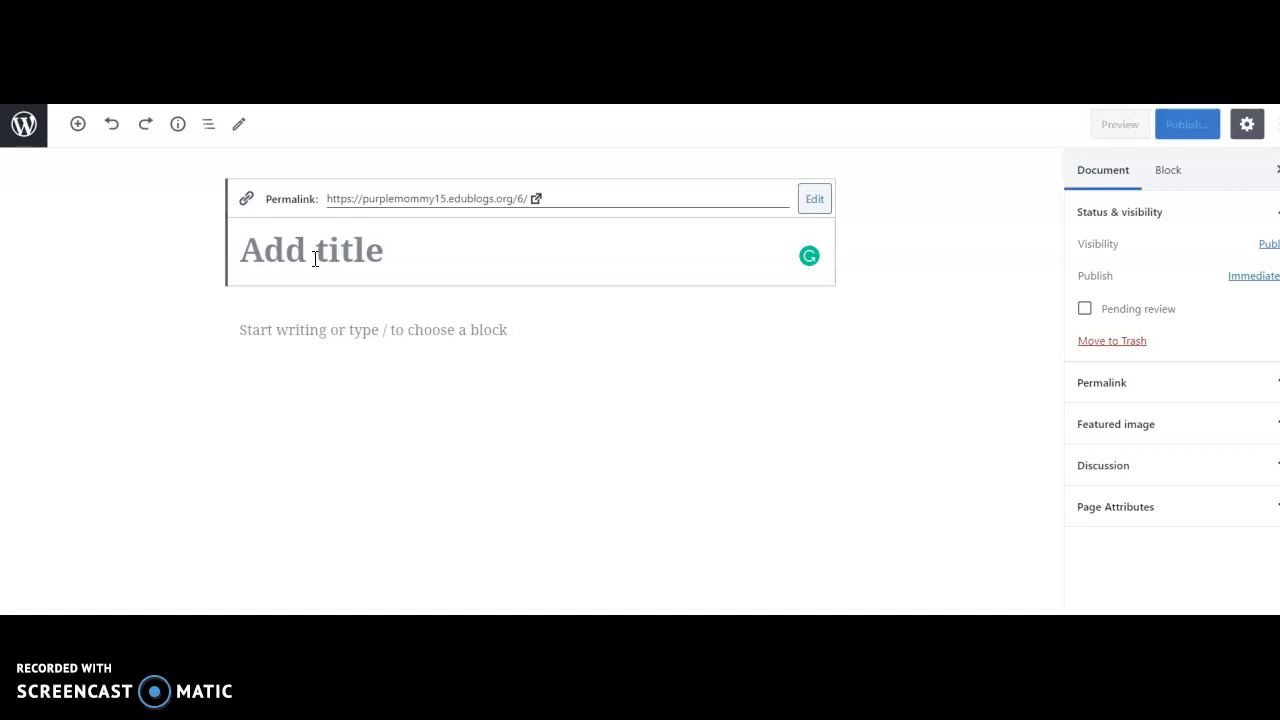
left_click(313, 281)
type("Wa")
key("BackSpace")
type("Ha")
key("BackSpace")
type("ha'ts")
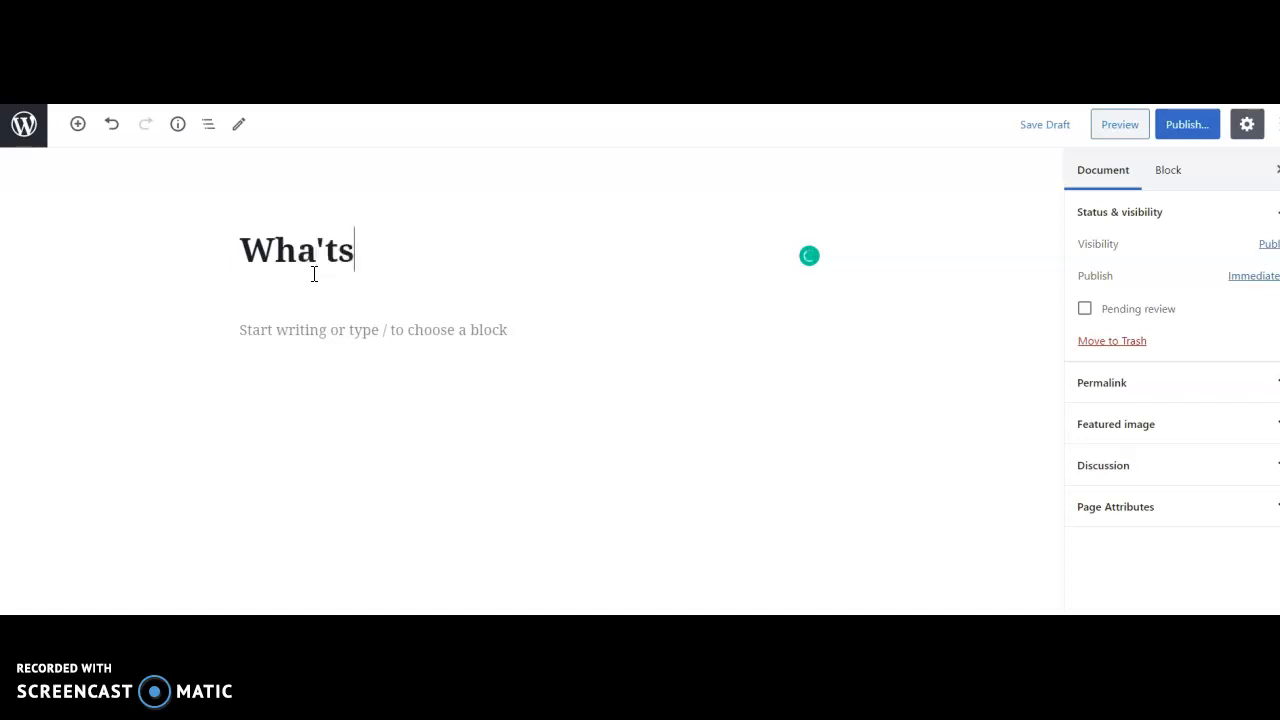
key("BackSpace")
key("BackSpace")
key("BackSpace")
type("t's for LUn")
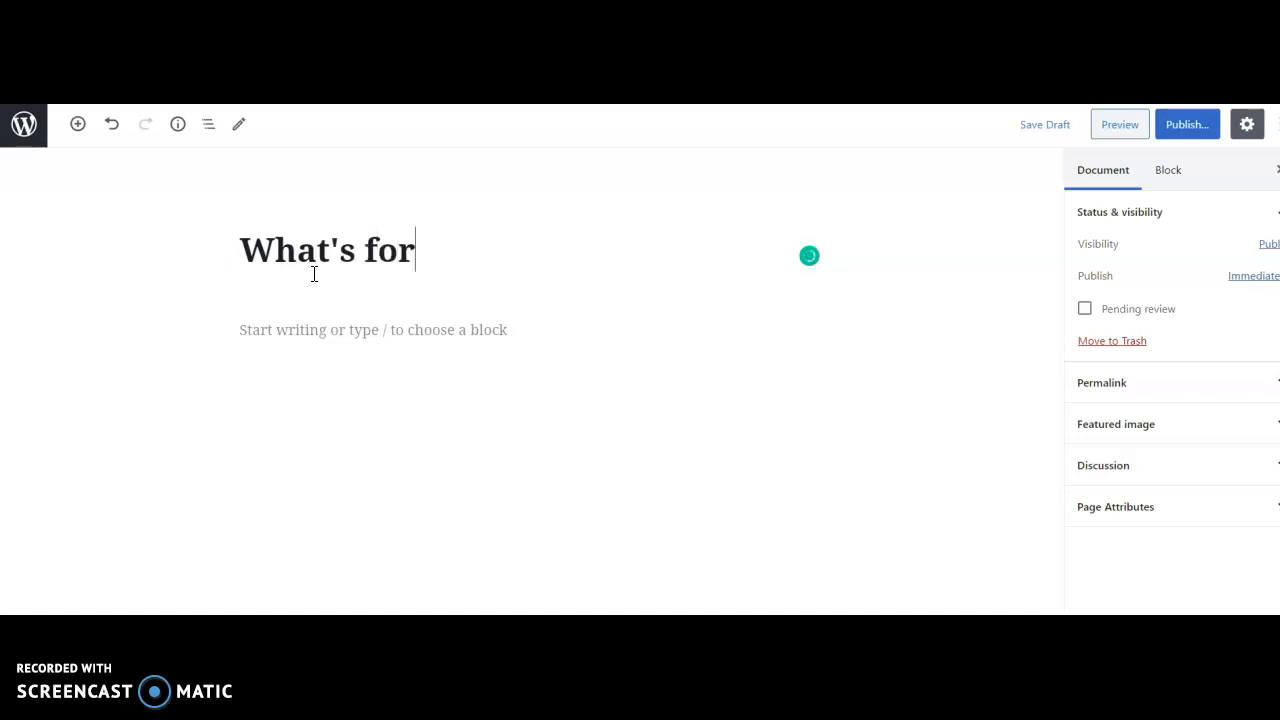
key("BackSpace")
key("BackSpace")
type("unch")
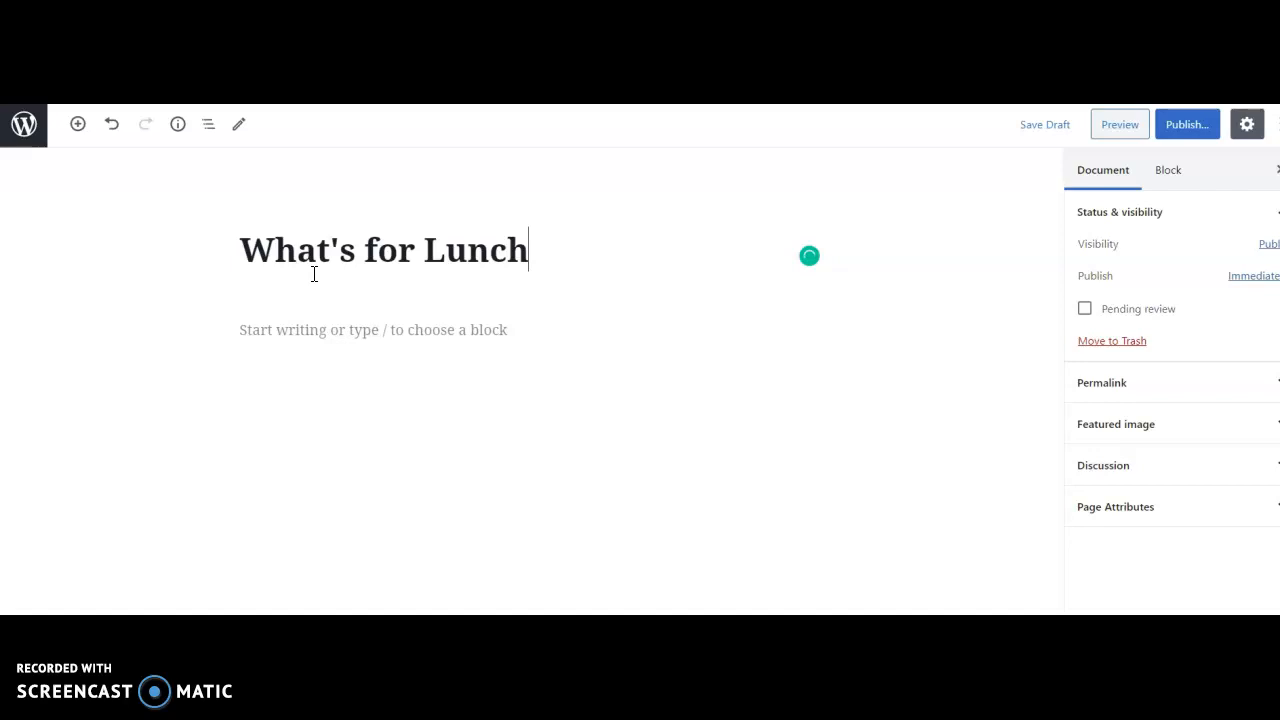
Write "Hello friends, let's start a blog!" as the first paragraph and set its text color to red.
left_click(314, 332)
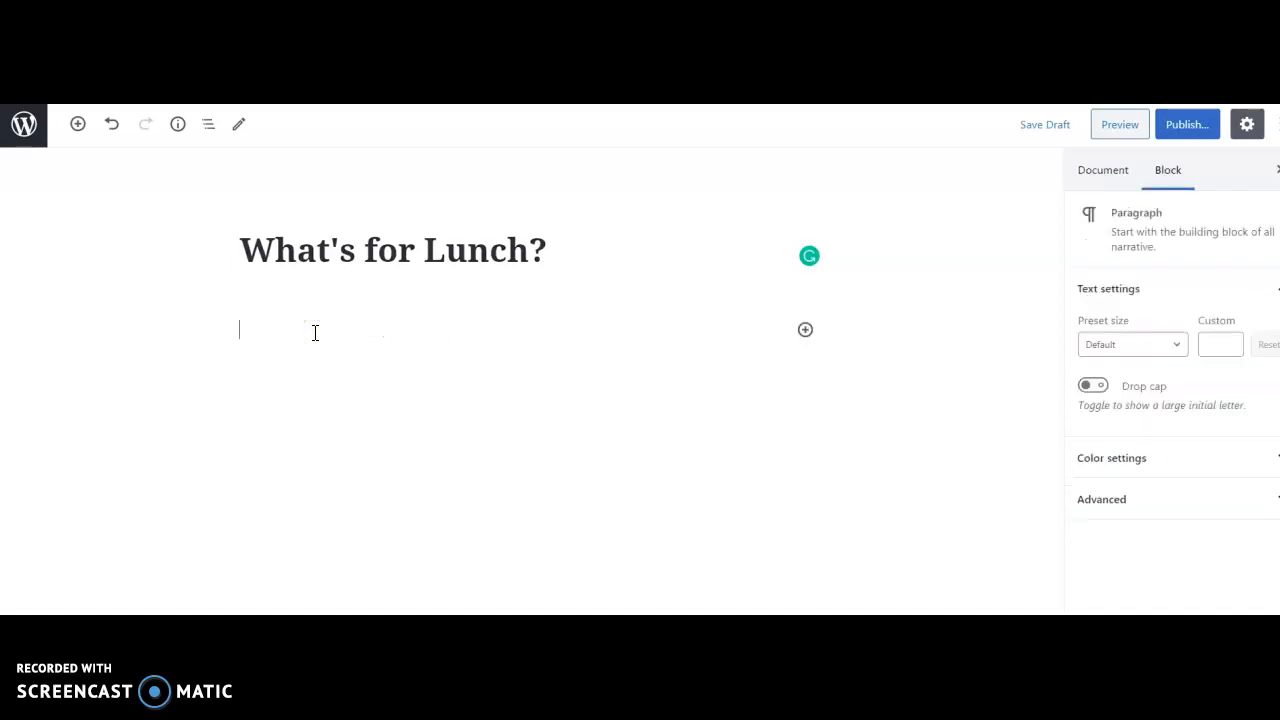
type("He")
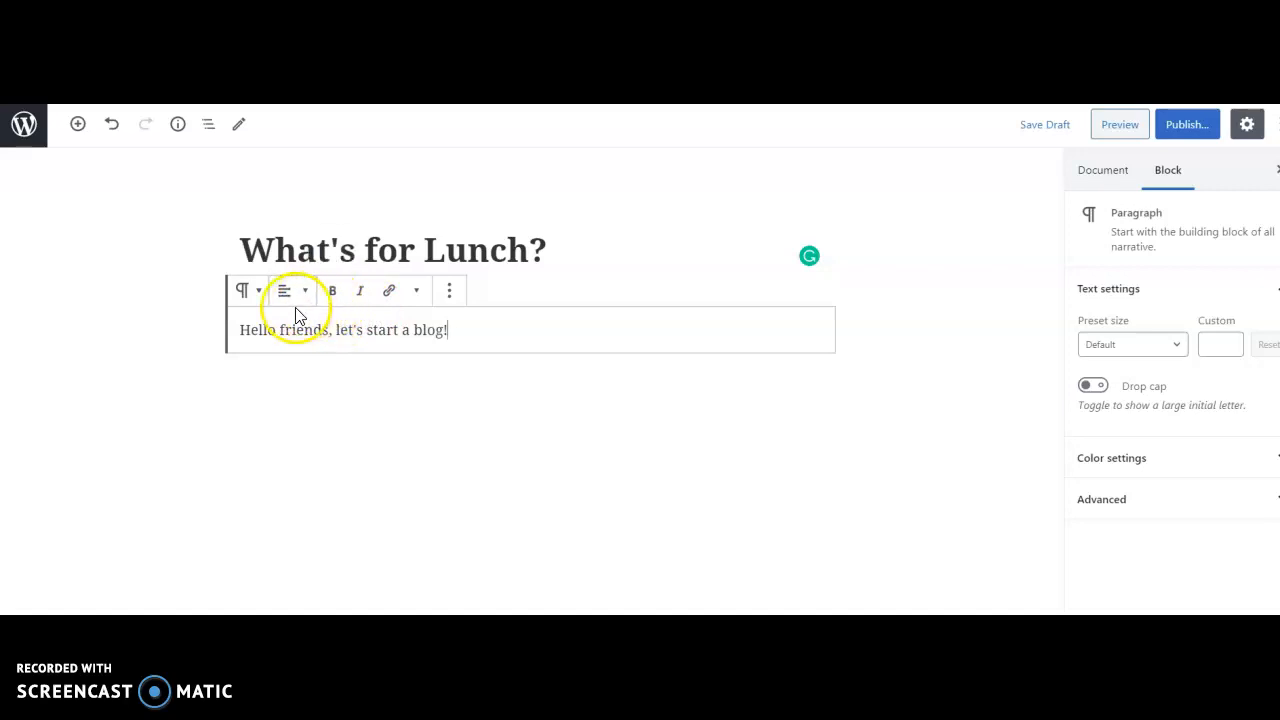
left_click(497, 336)
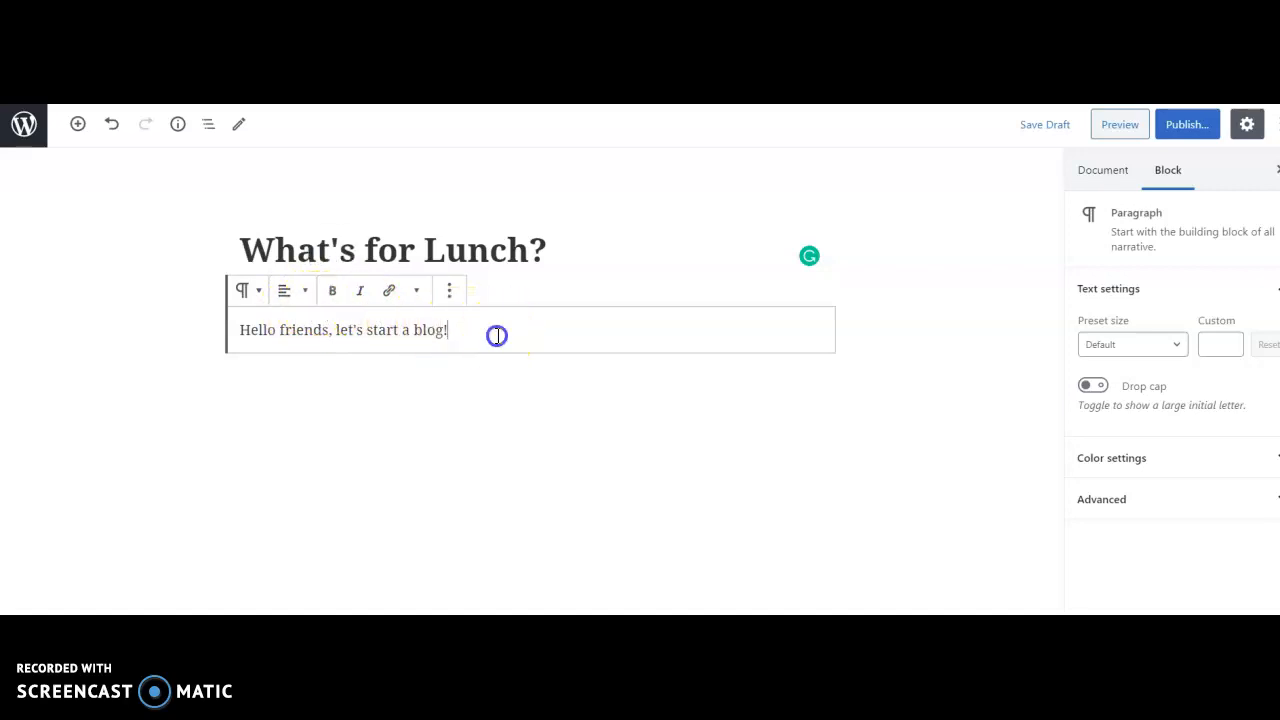
triple_click(497, 336)
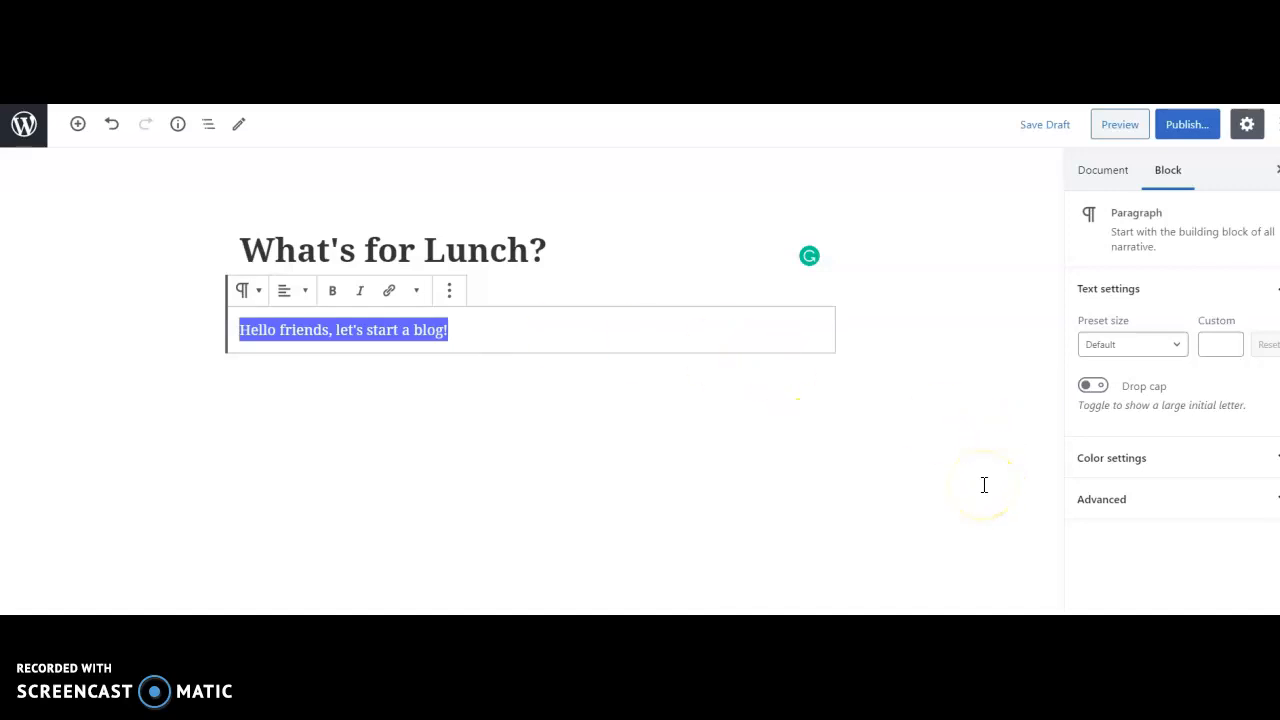
left_click(1132, 471)
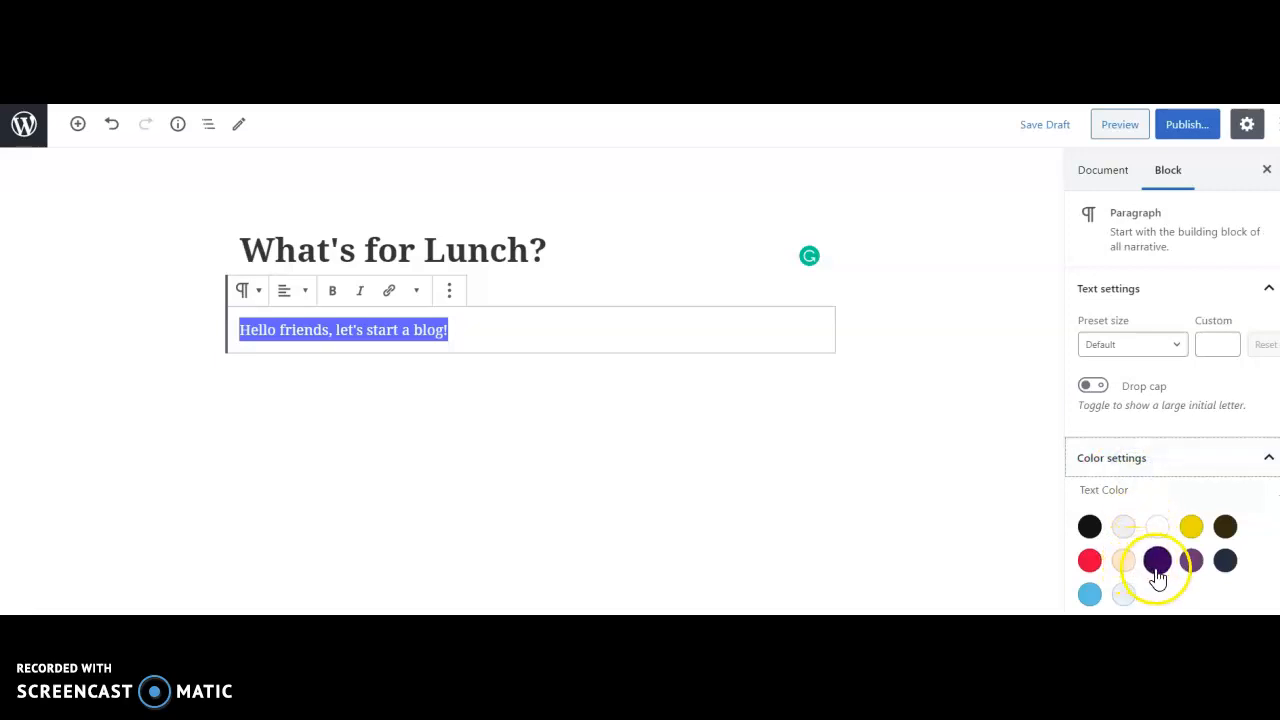
left_click(1091, 562)
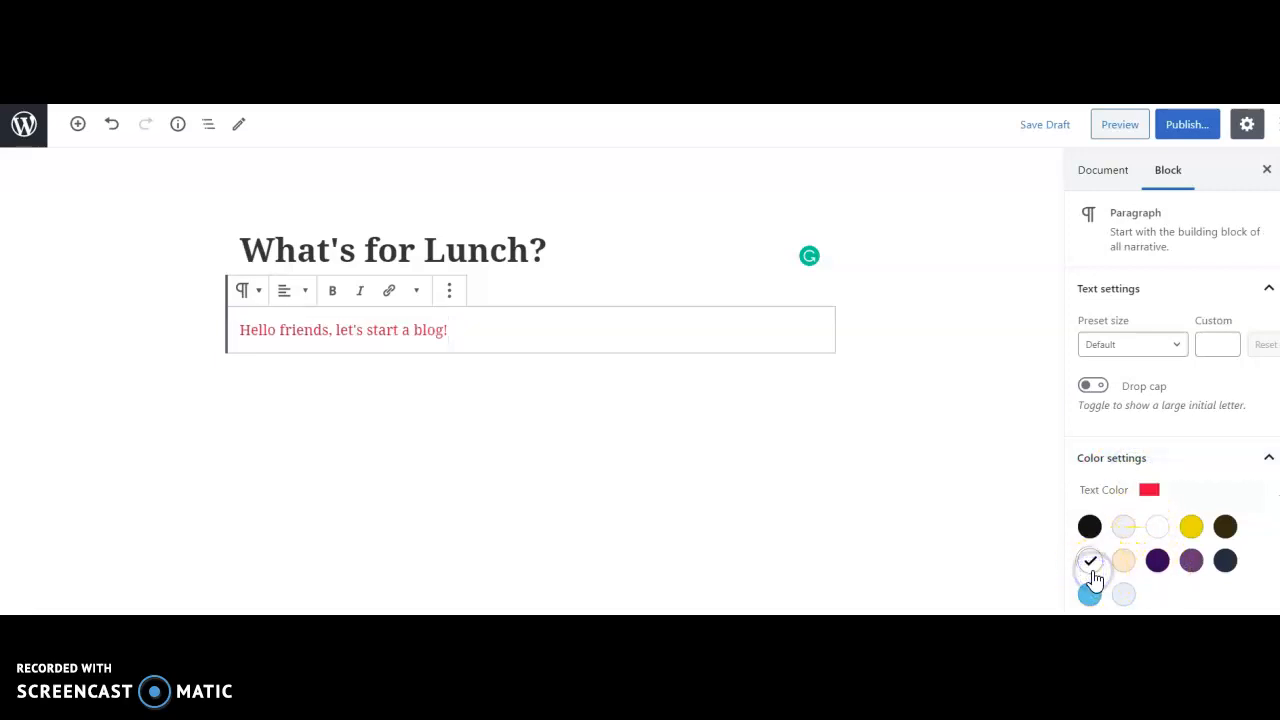
left_click(1267, 458)
left_click(1221, 505)
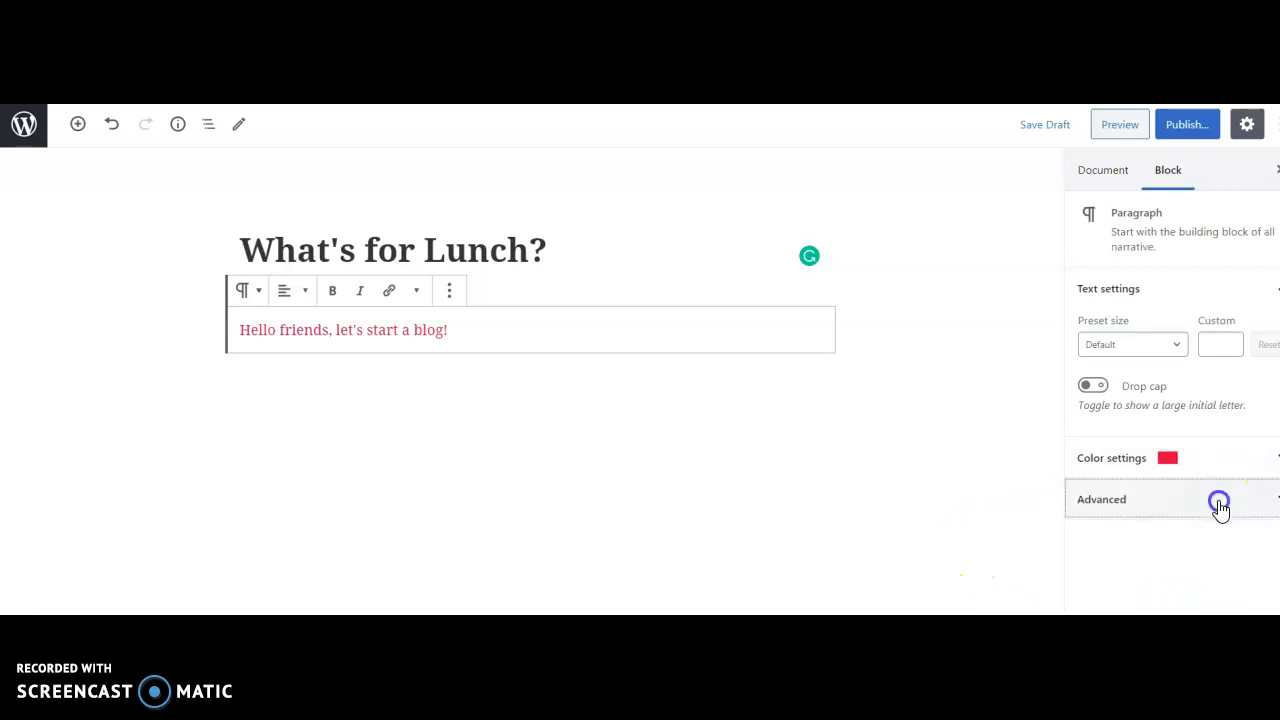
left_click(1221, 508)
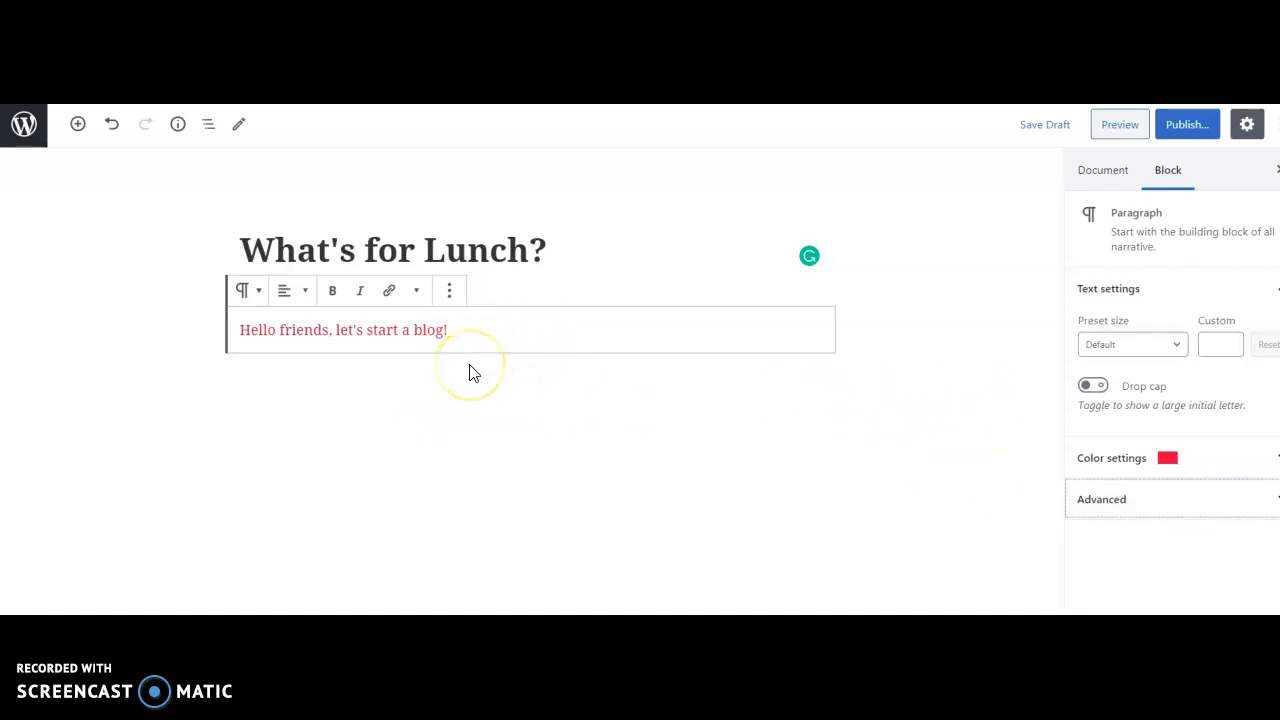
Add an image block directly below the greeting paragraph.
left_click(484, 333)
left_click(484, 333)
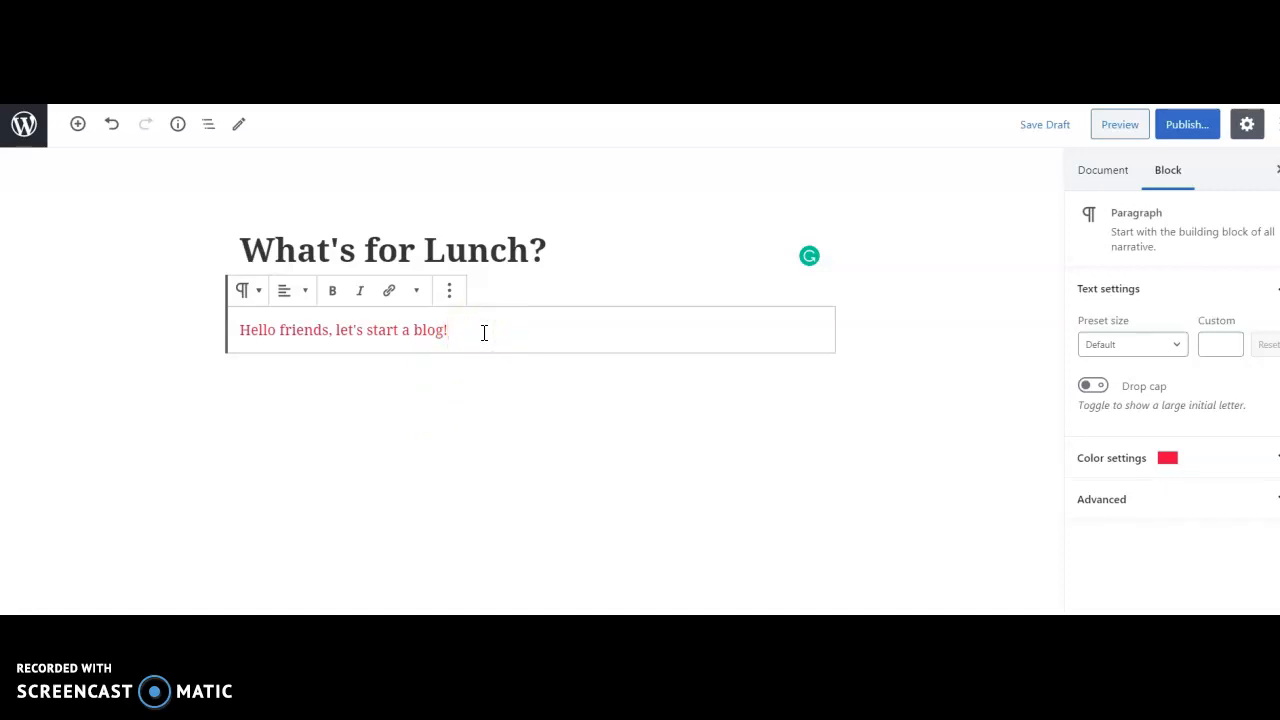
key("Return")
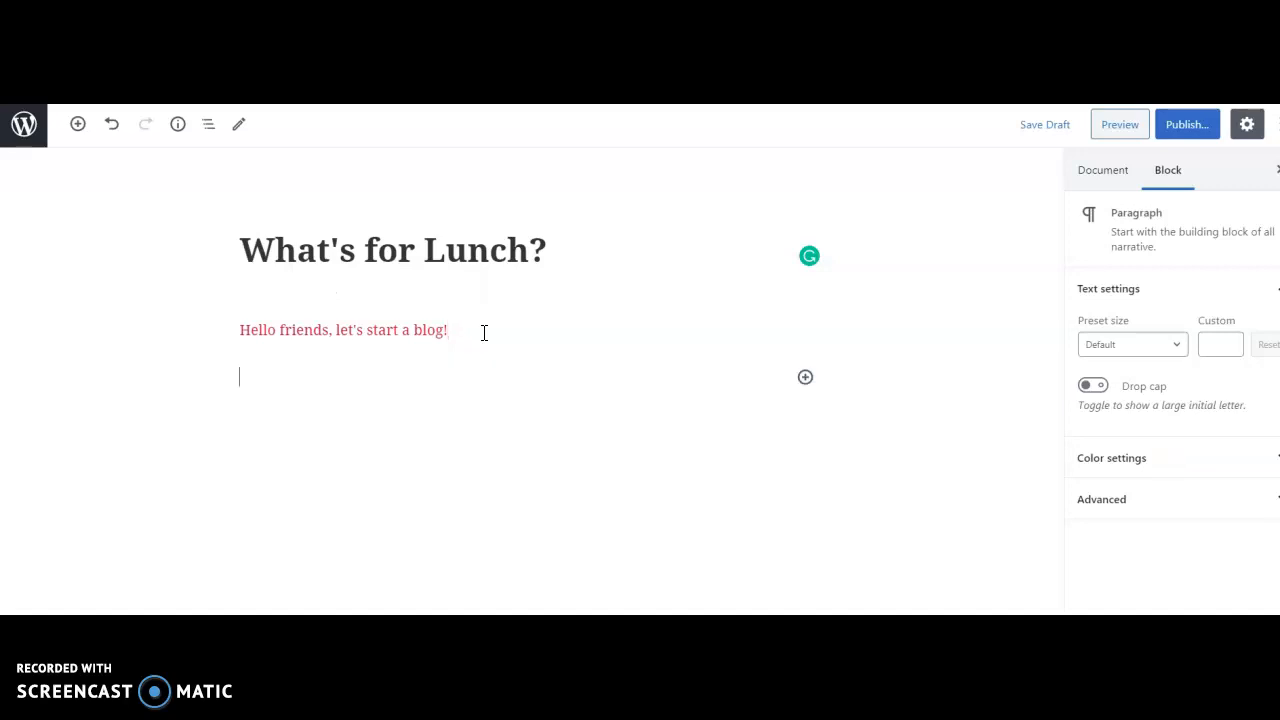
left_click(805, 380)
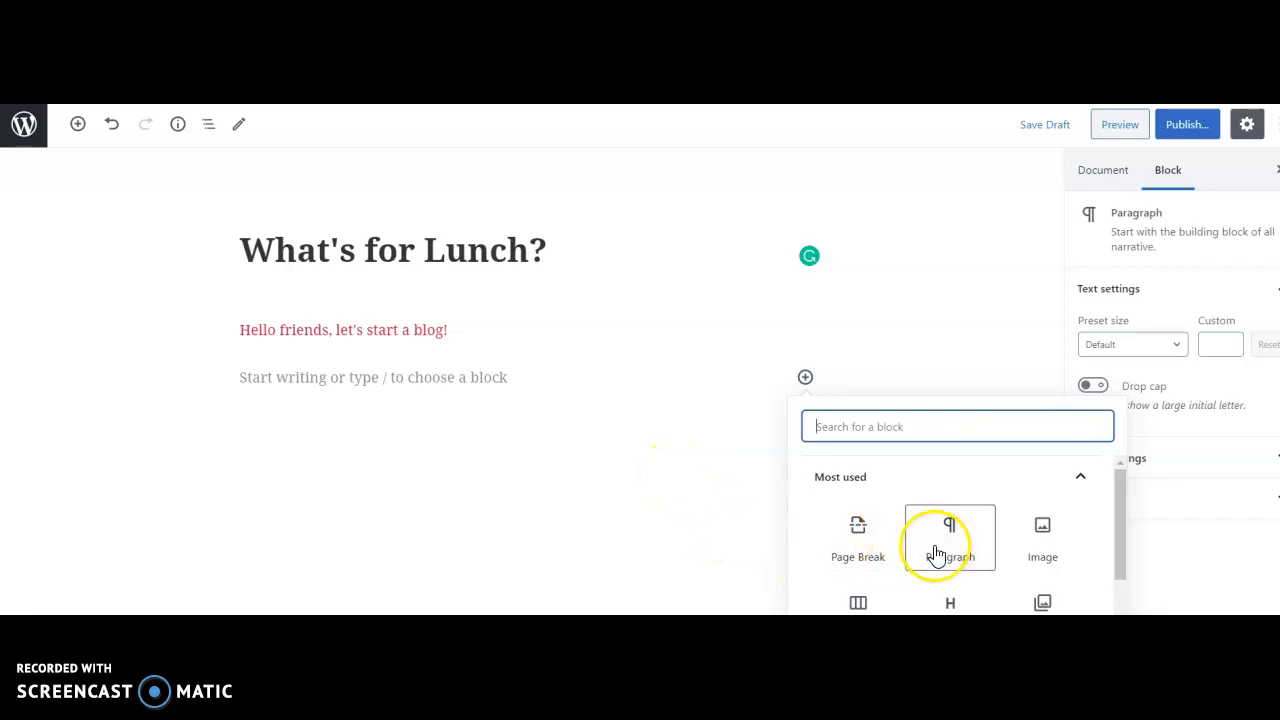
left_click(1031, 538)
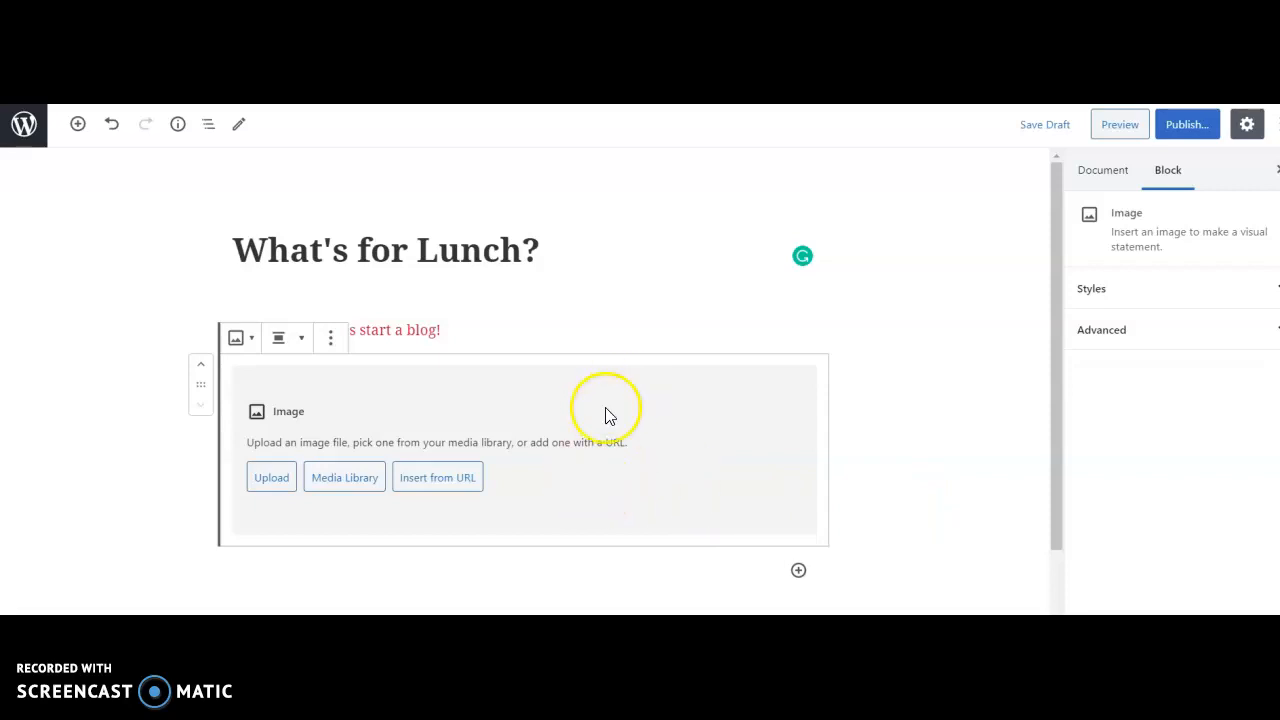
Insert the picture of students eating lunch in a cafeteria into the image block from its copied URL.
left_click(455, 487)
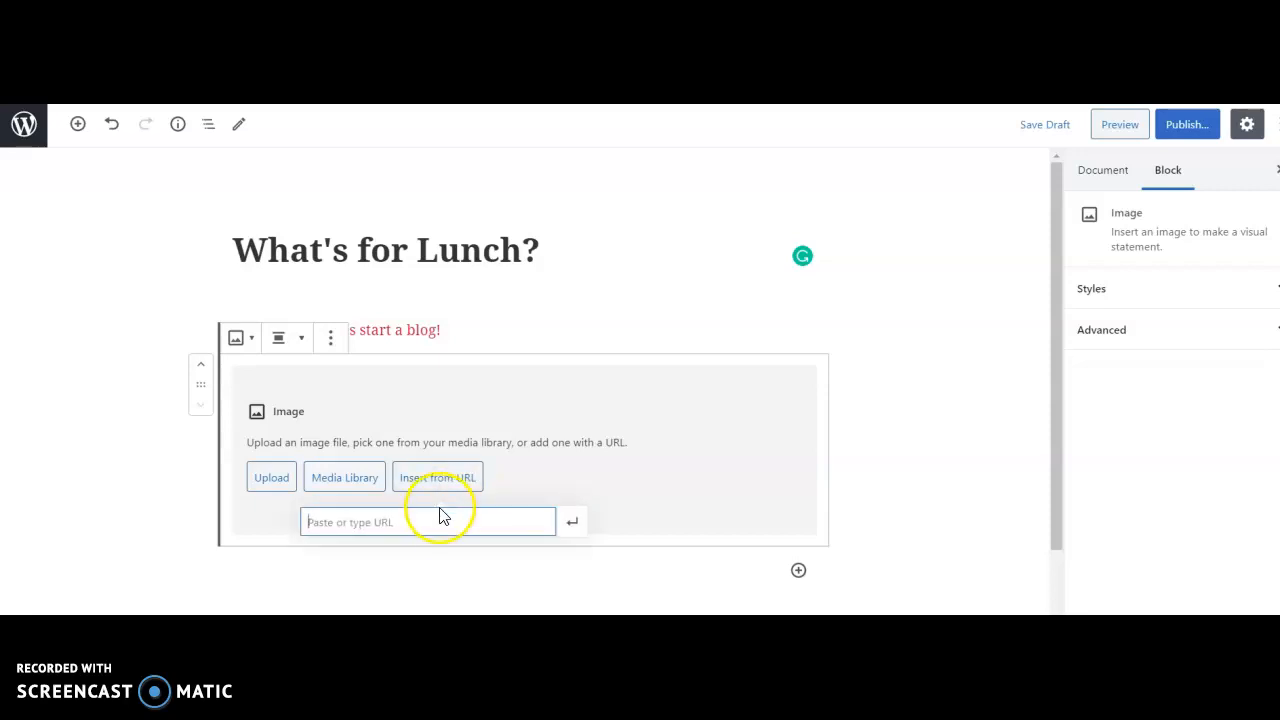
left_click(441, 521)
key("ctrl+v")
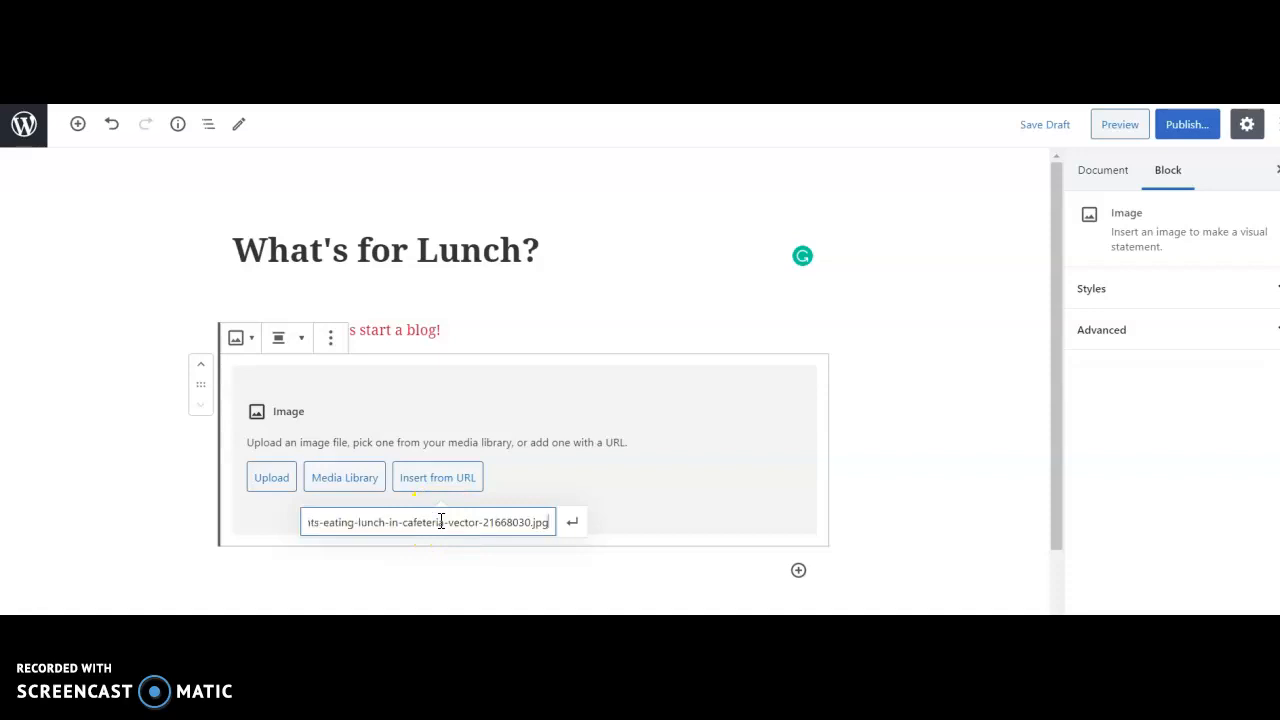
key("Return")
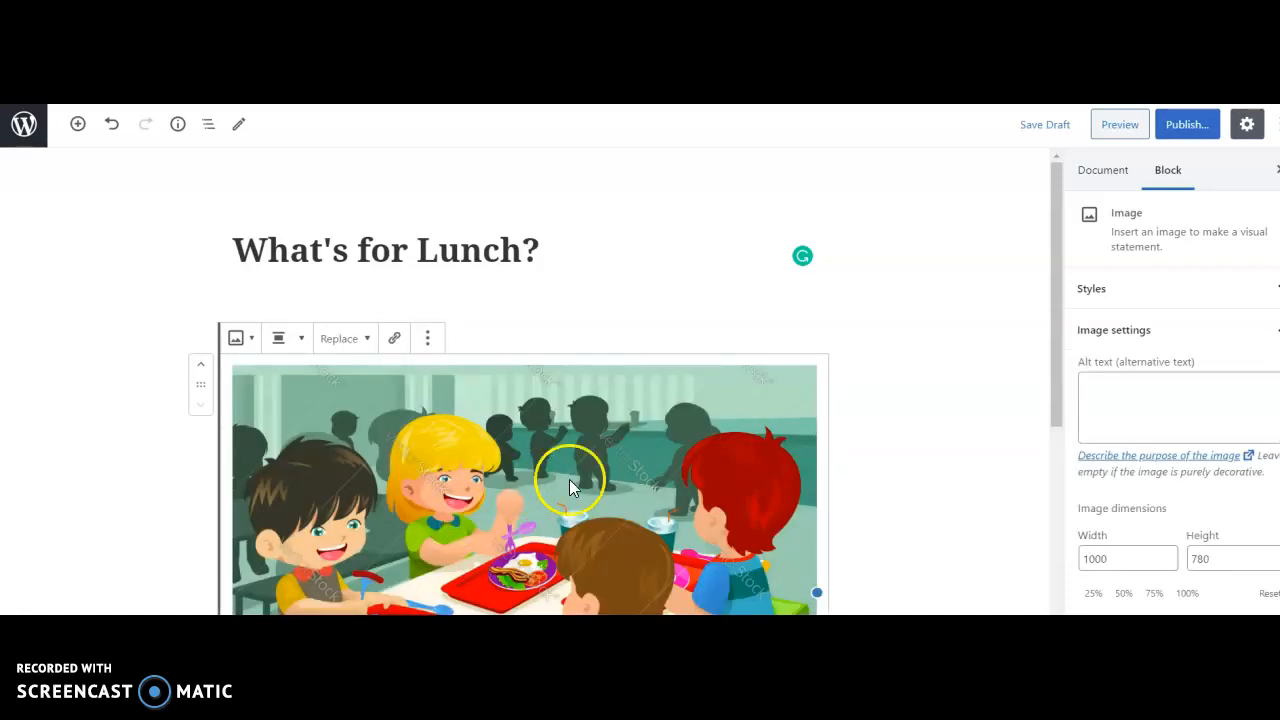
Add the caption "Looks Yummy." below the cafeteria picture, followed by a line break.
scroll(821, 440, "down", 5)
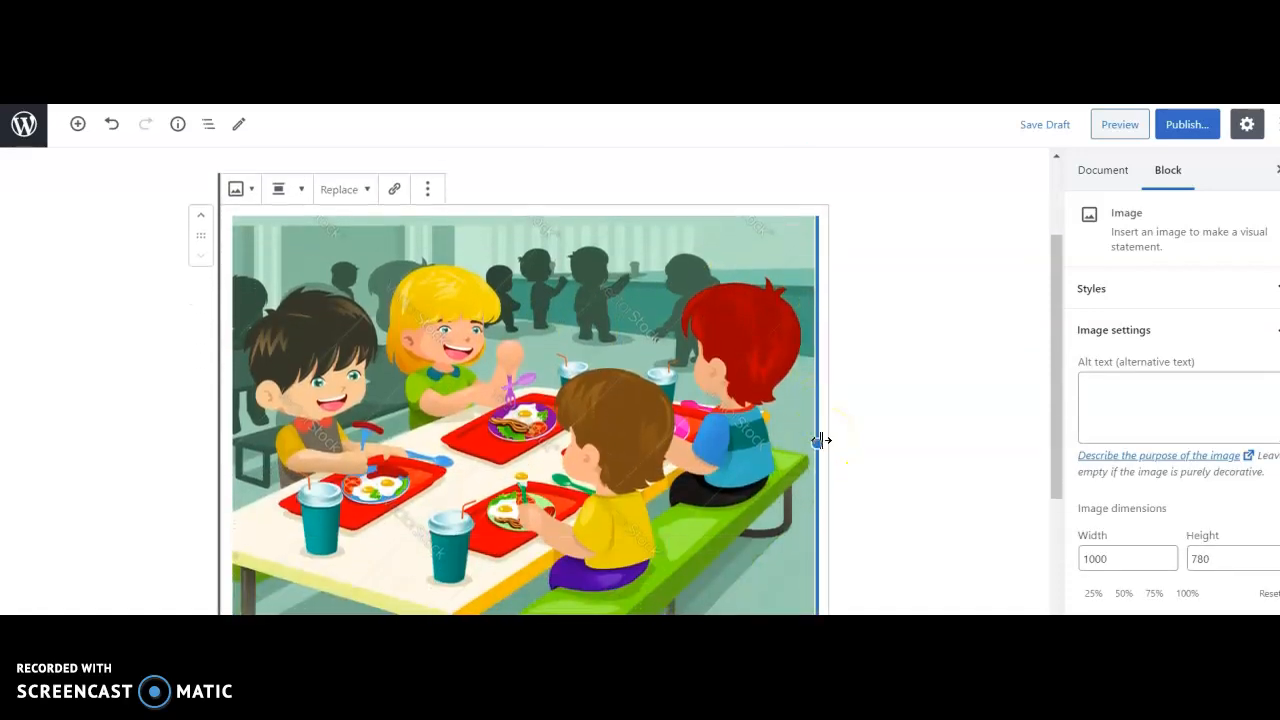
scroll(821, 440, "down", 2)
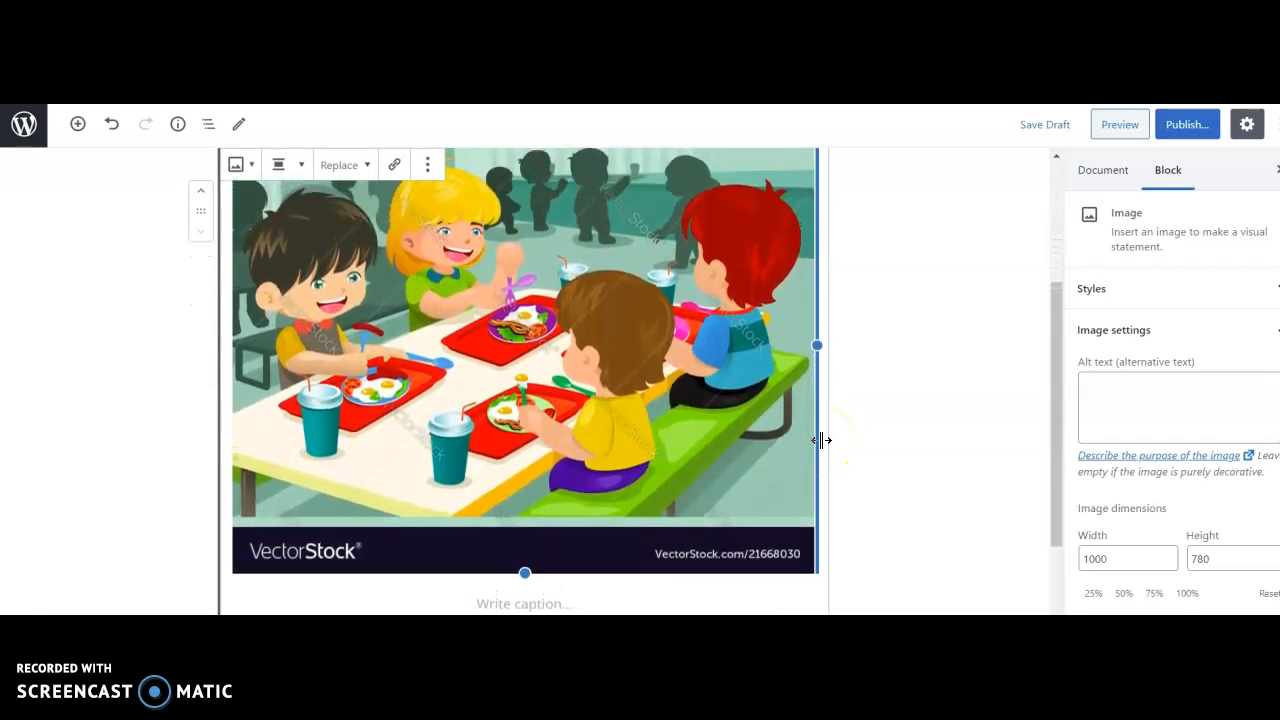
scroll(931, 471, "down", 1)
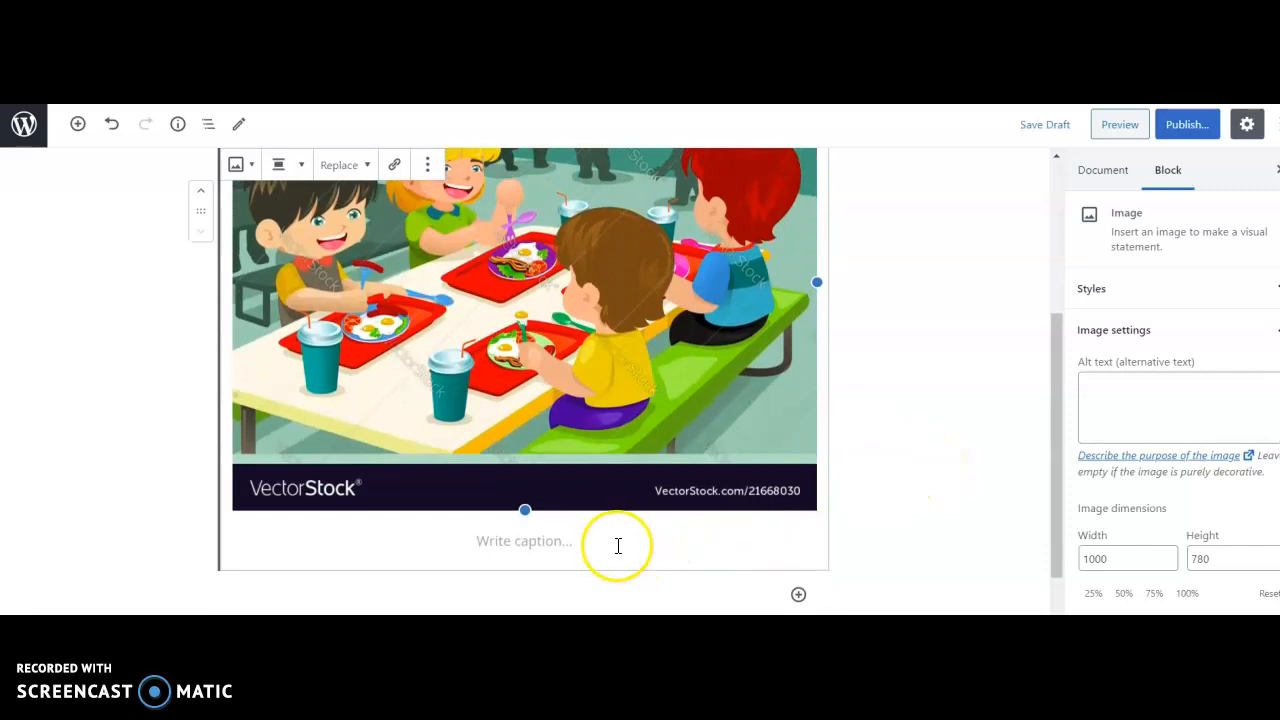
left_click(617, 545)
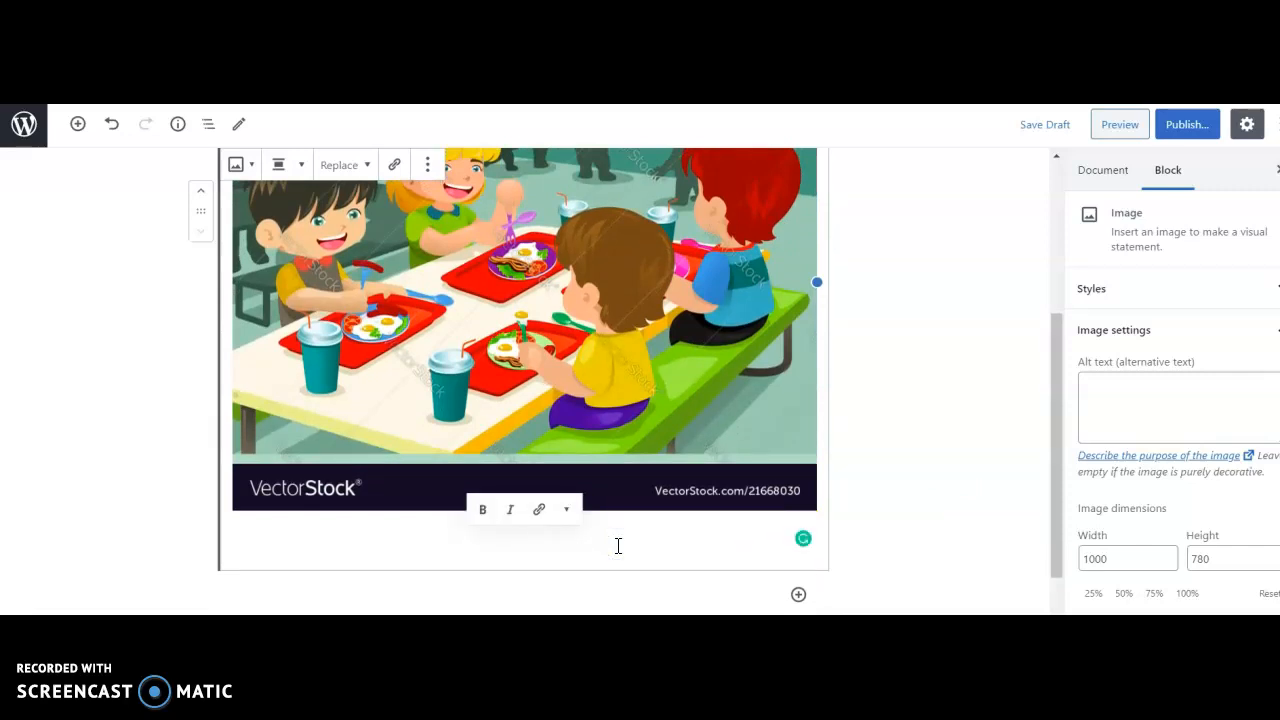
type("Lo")
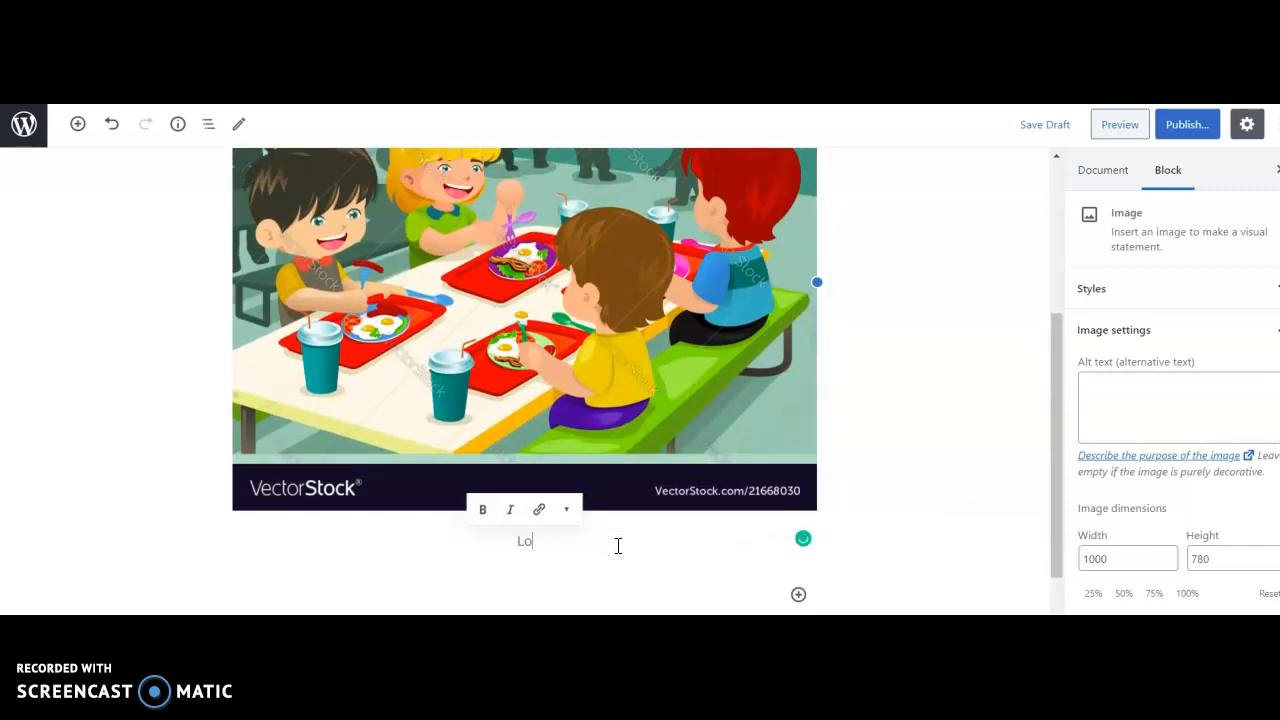
type("oks Yummy.")
left_click(680, 526)
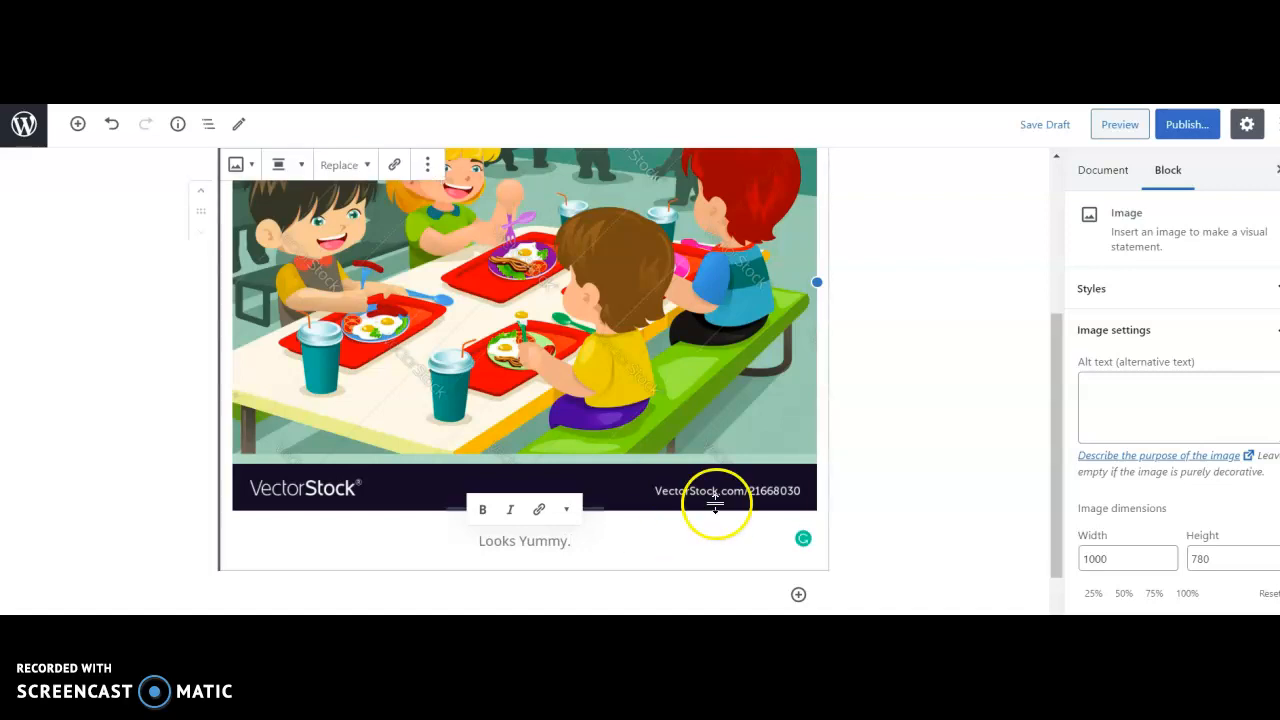
key("Return")
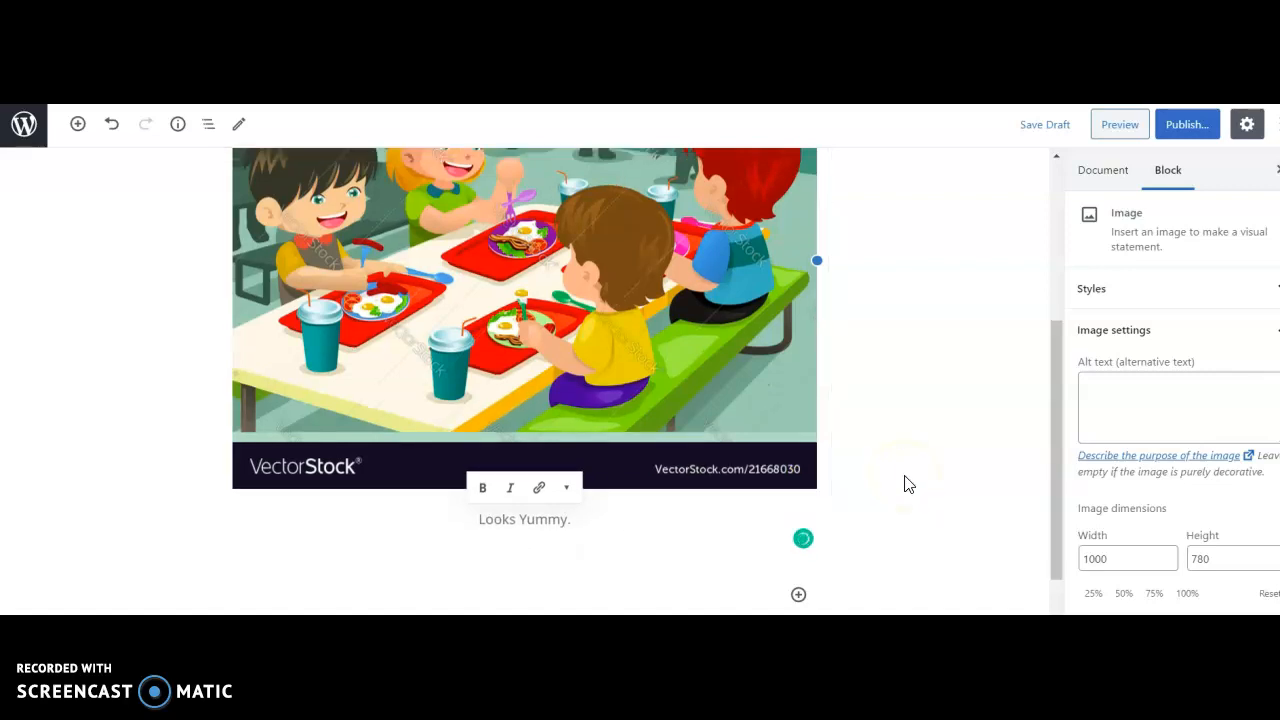
scroll(908, 484, "down", 3)
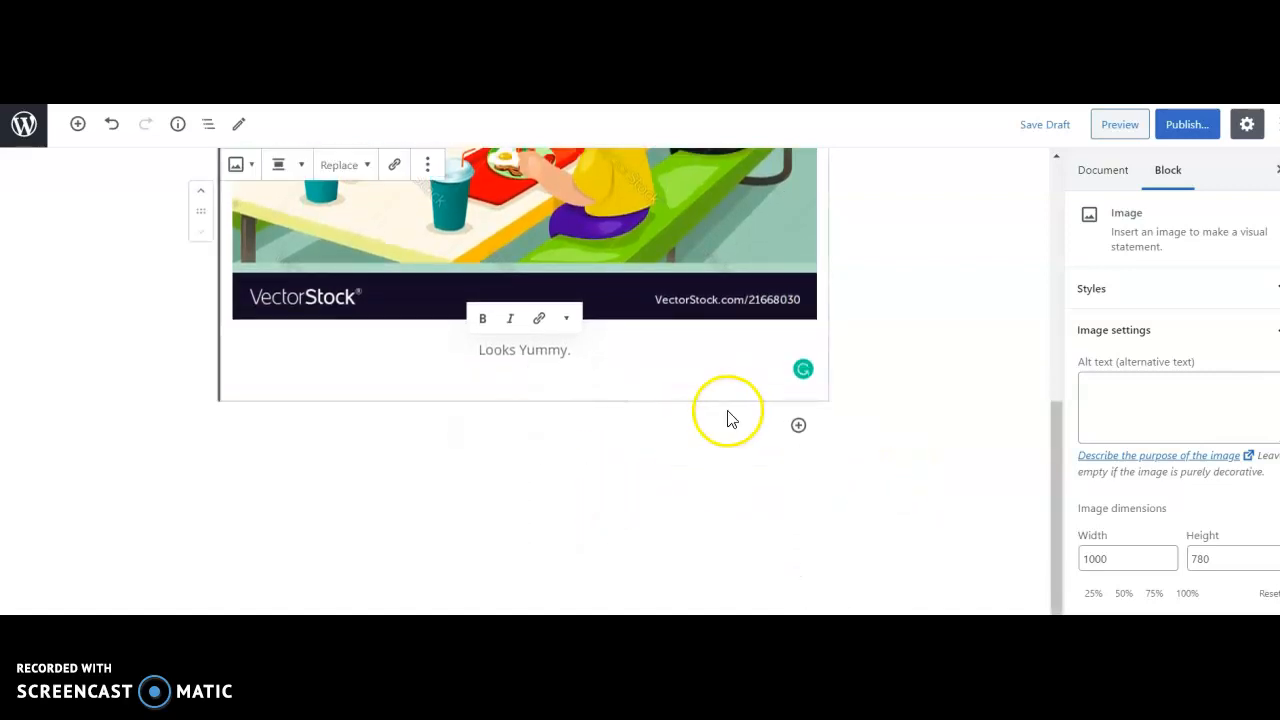
left_click(798, 425)
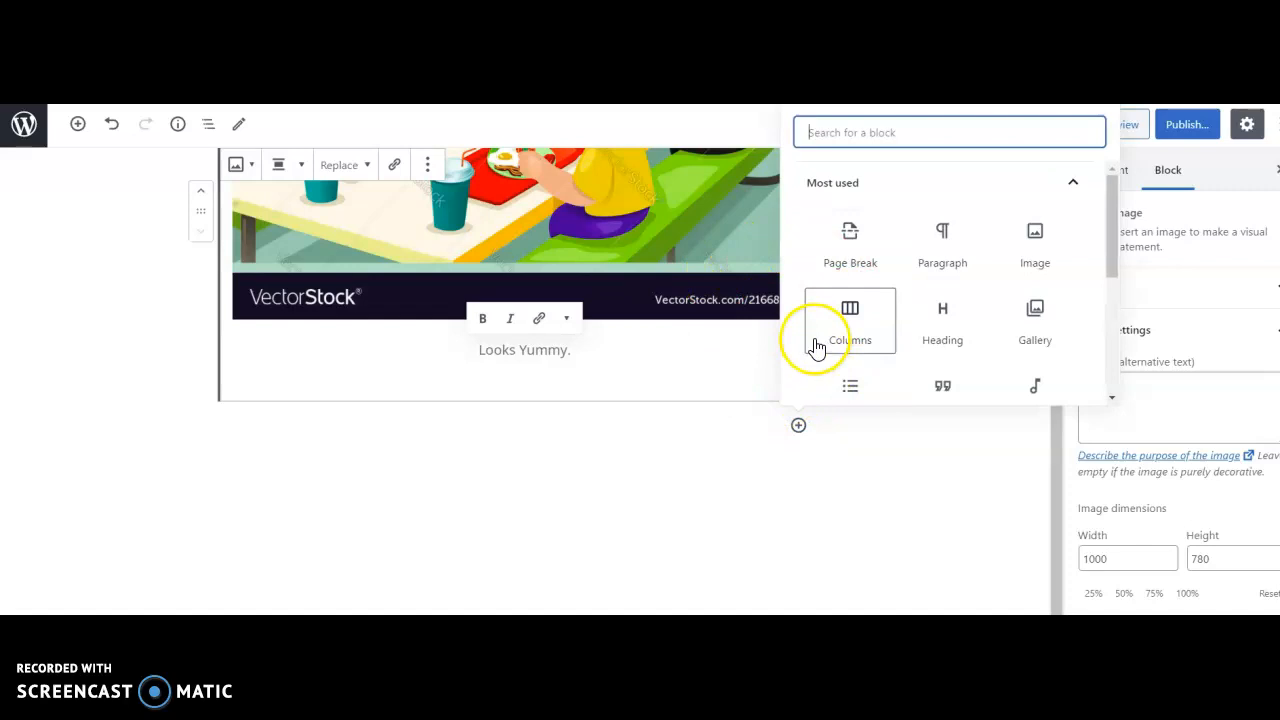
scroll(838, 337, "down", 2)
scroll(839, 338, "down", 2)
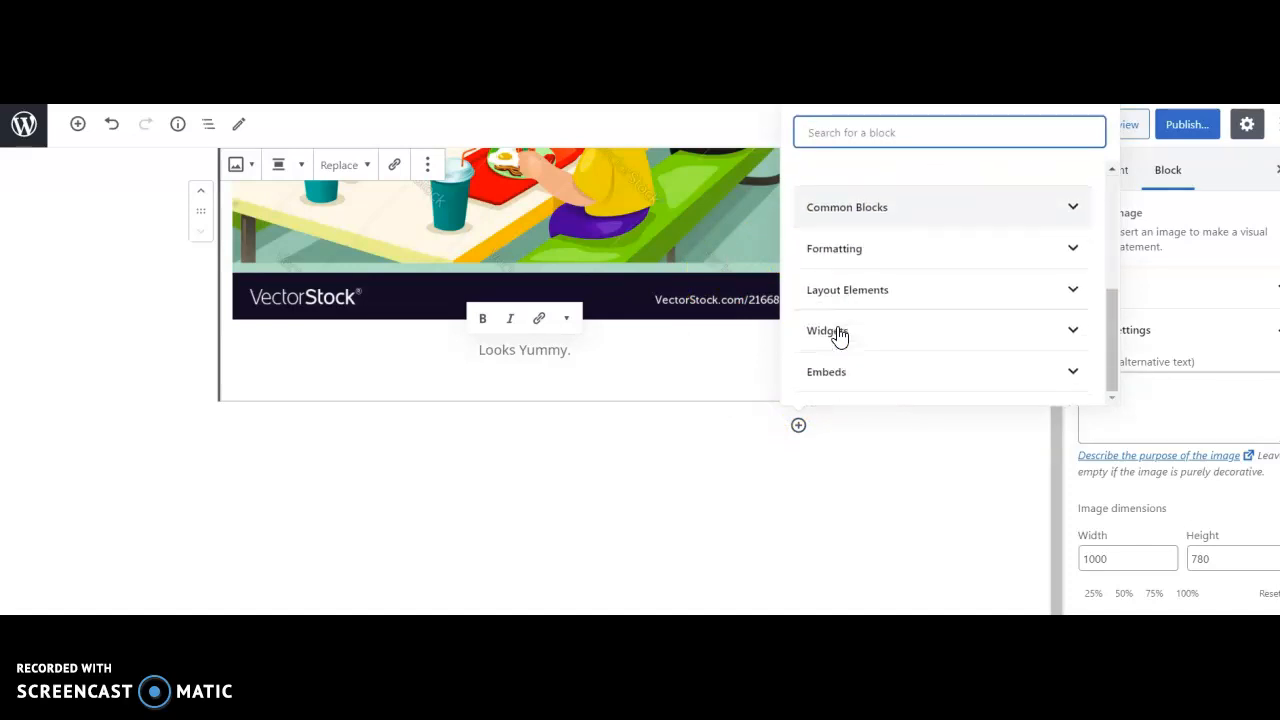
left_click(905, 440)
Preview the page and examine how its title, greeting, picture and caption appear on the site.
scroll(947, 377, "up", 7)
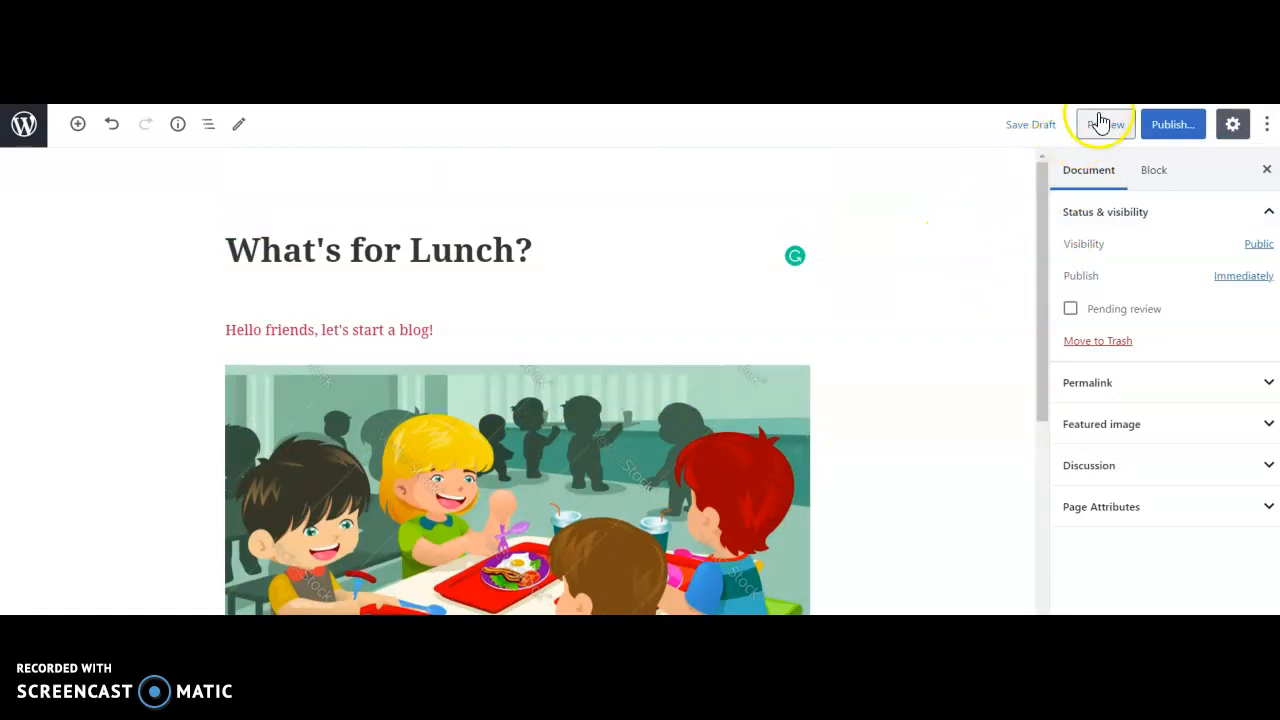
left_click(1102, 125)
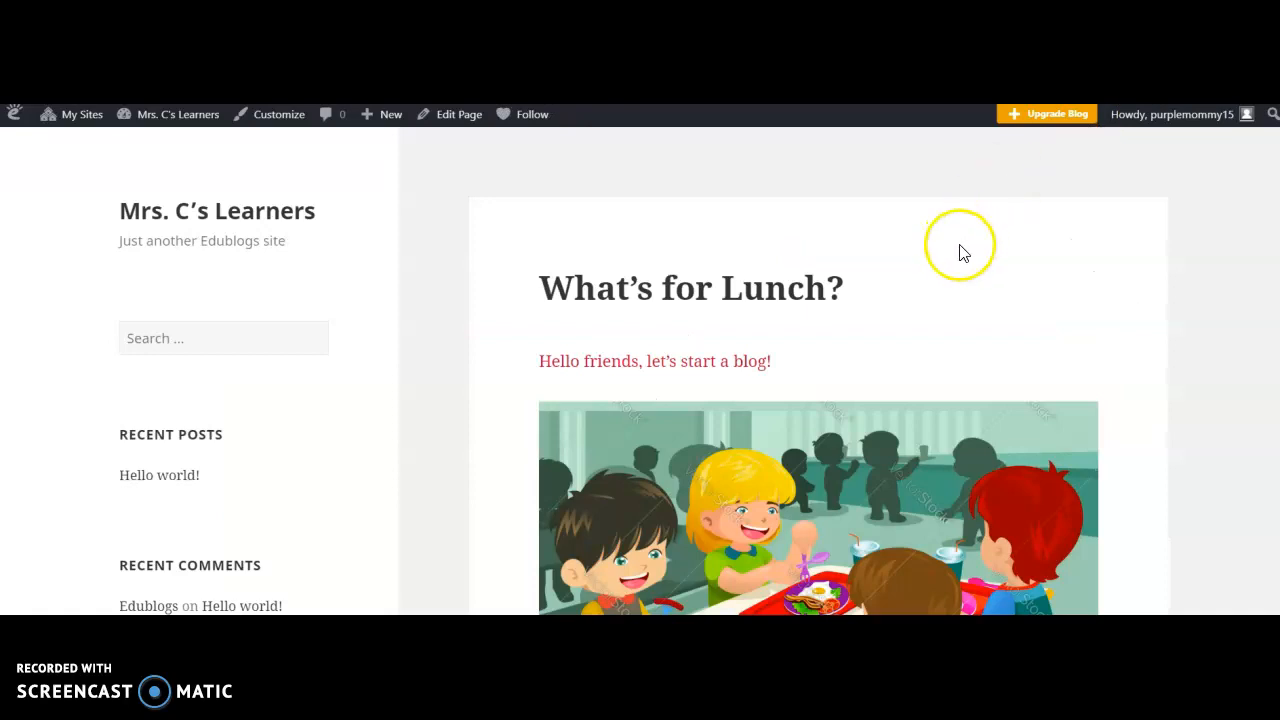
scroll(934, 290, "down", 3)
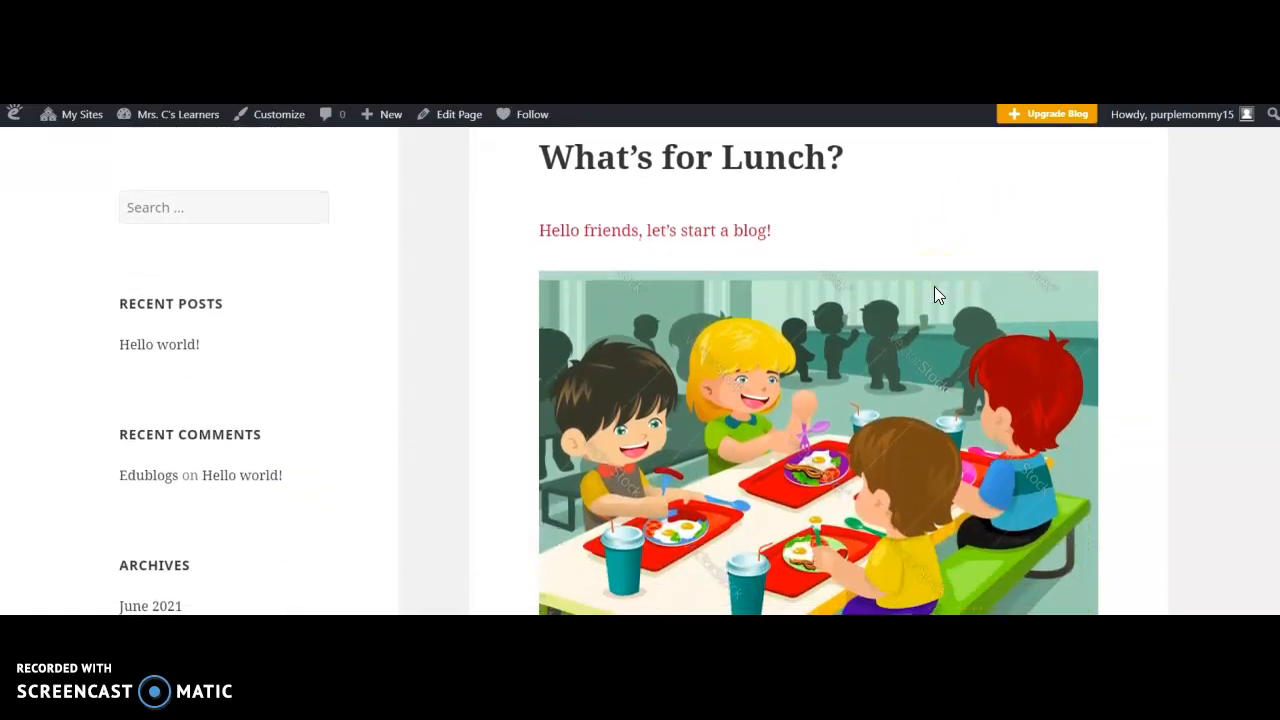
scroll(934, 286, "down", 5)
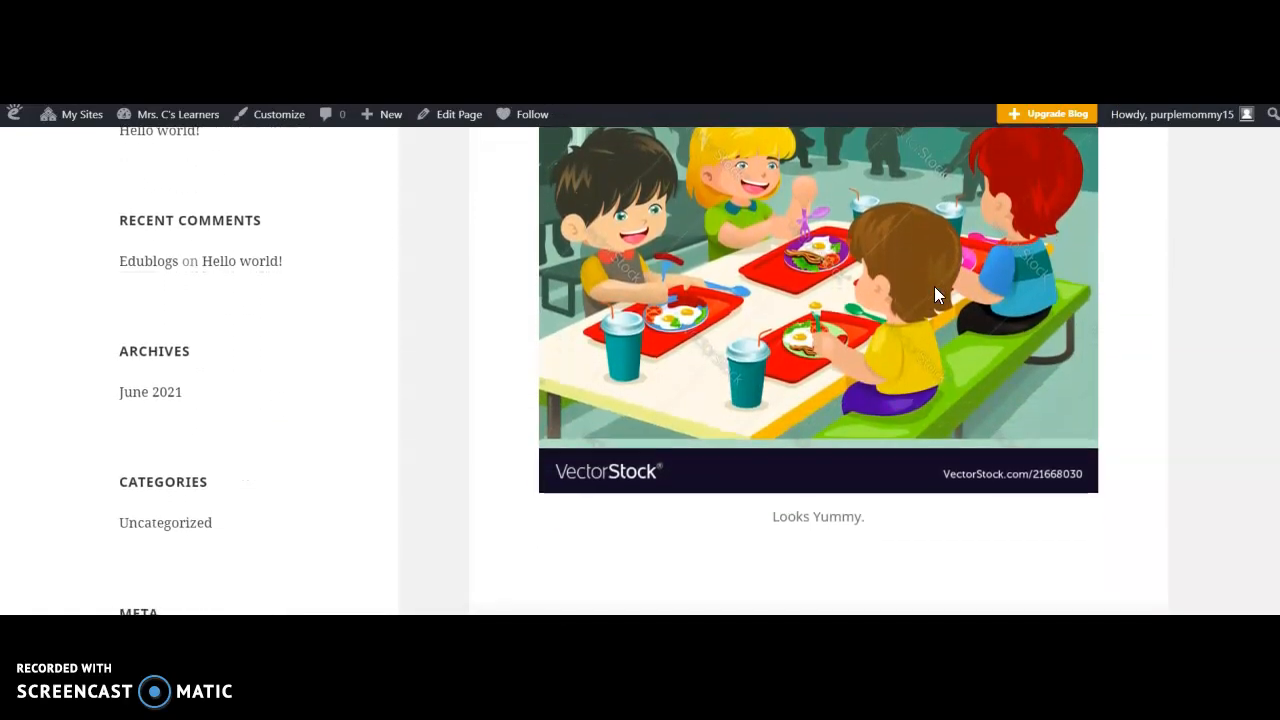
scroll(934, 286, "down", 4)
scroll(934, 286, "up", 3)
scroll(934, 286, "up", 6)
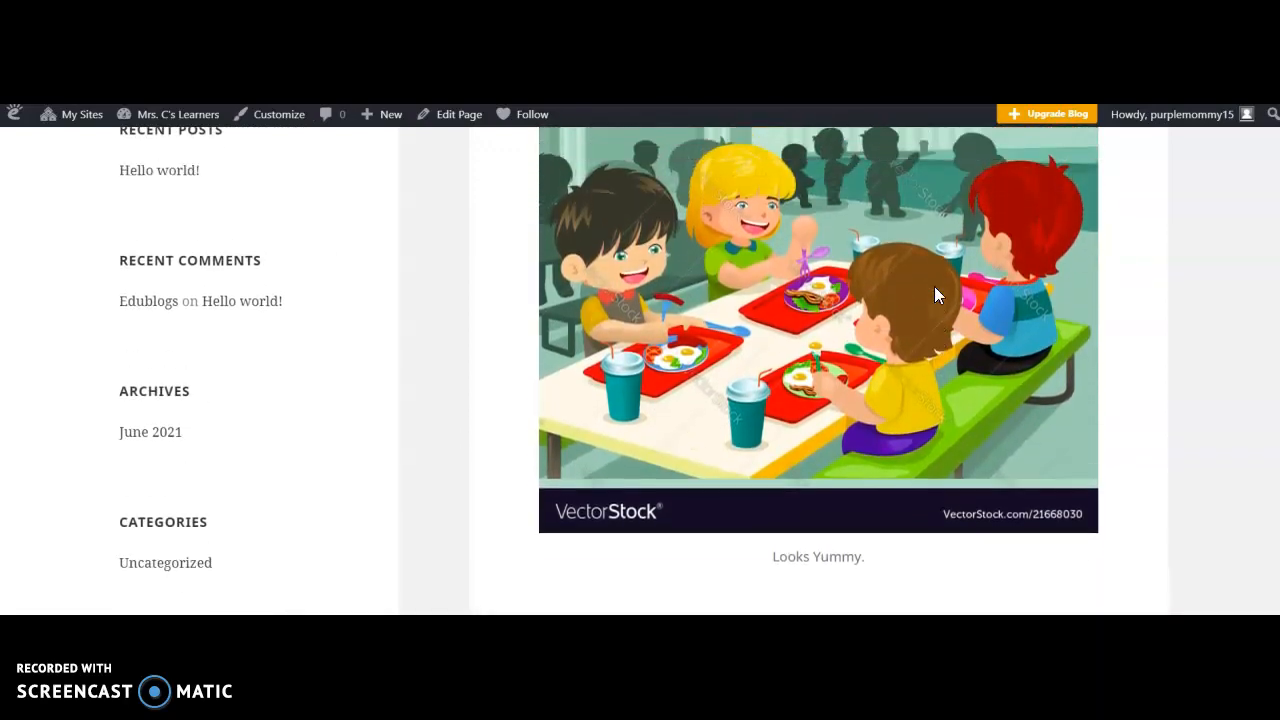
left_click(760, 212)
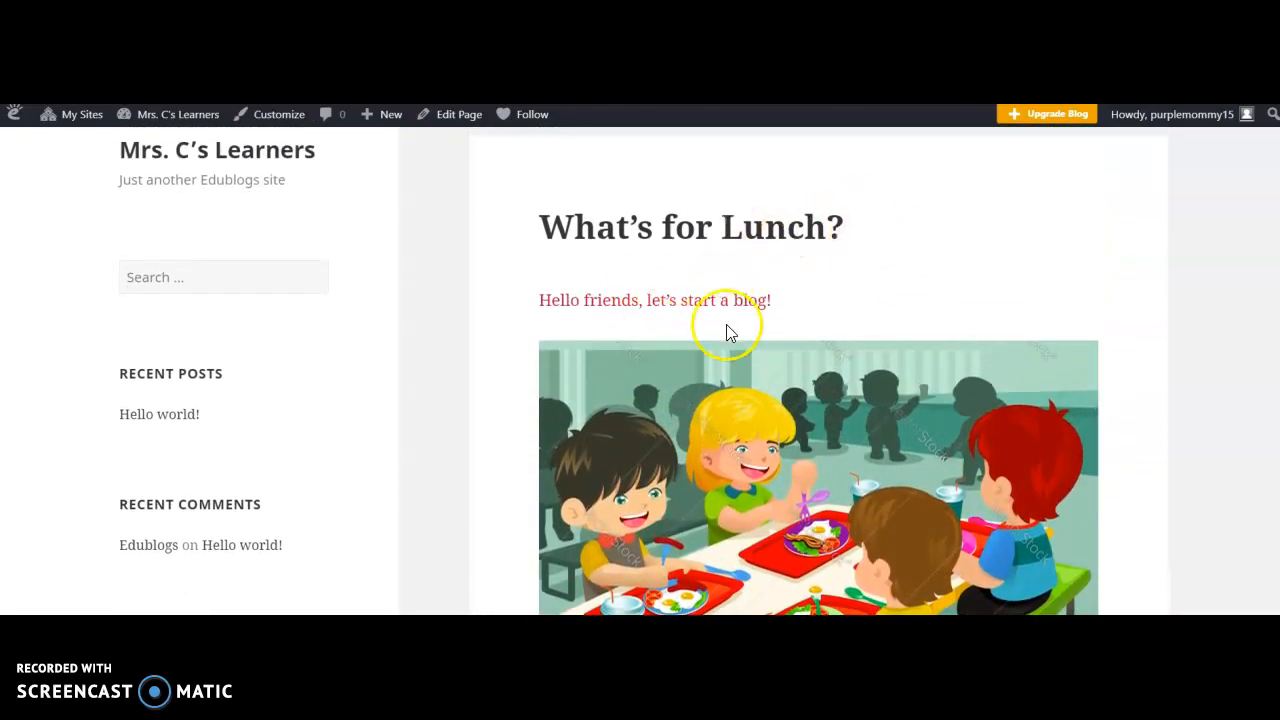
Return from the preview to the page editor and check the title, greeting, picture and caption there.
scroll(812, 337, "up", 1)
scroll(812, 337, "down", 10)
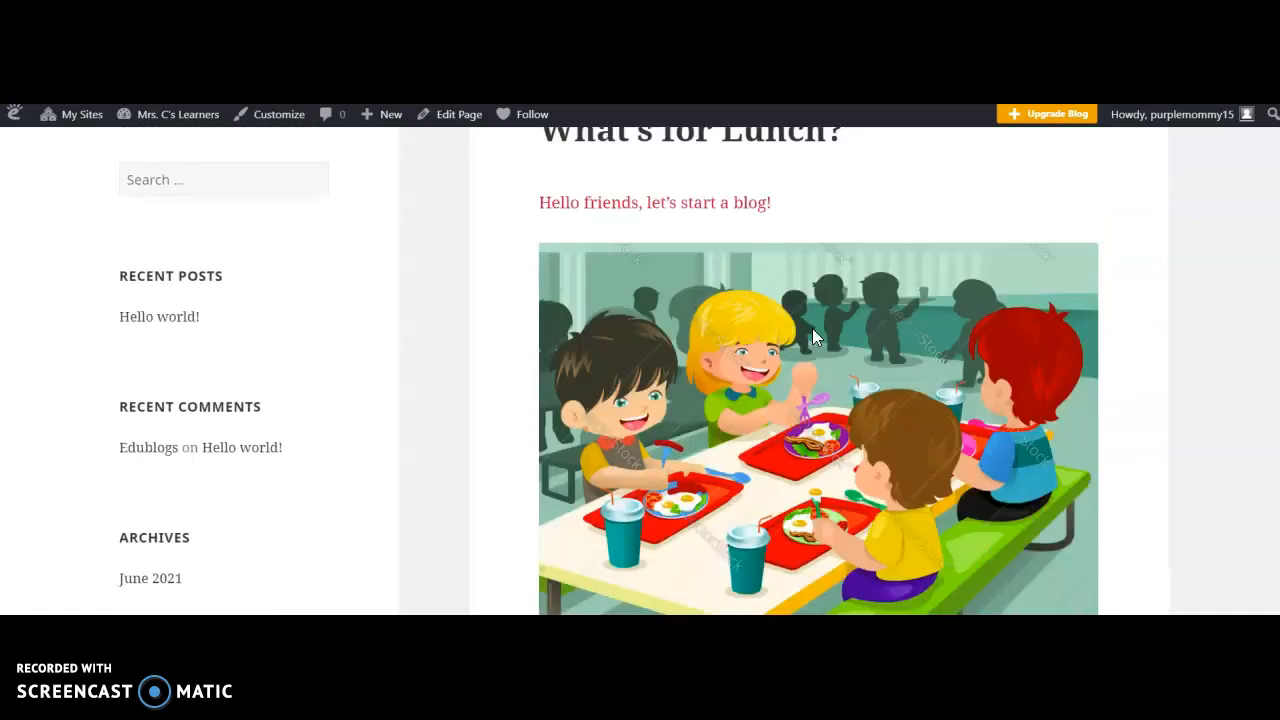
left_click(531, 480)
left_click(557, 490)
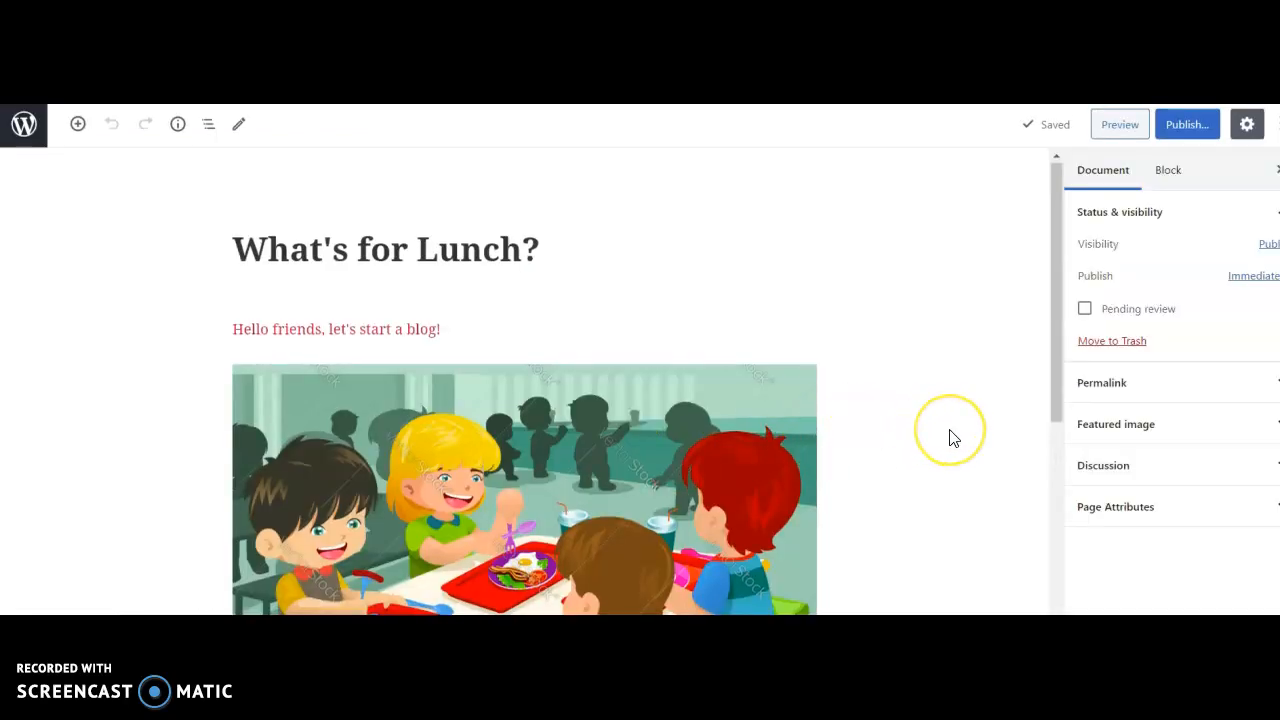
scroll(951, 436, "down", 4)
scroll(951, 436, "up", 4)
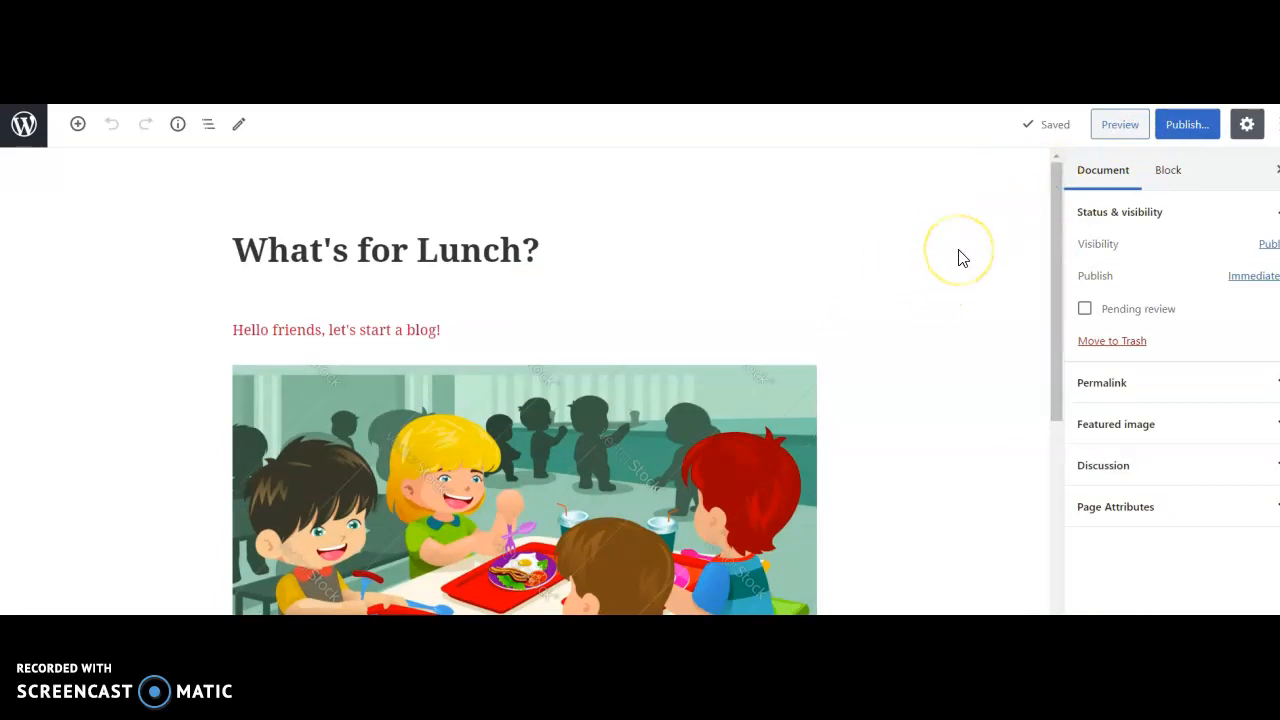
Start publishing the page and examine its scheduling options, leaving publication set to Immediately.
scroll(955, 341, "down", 2)
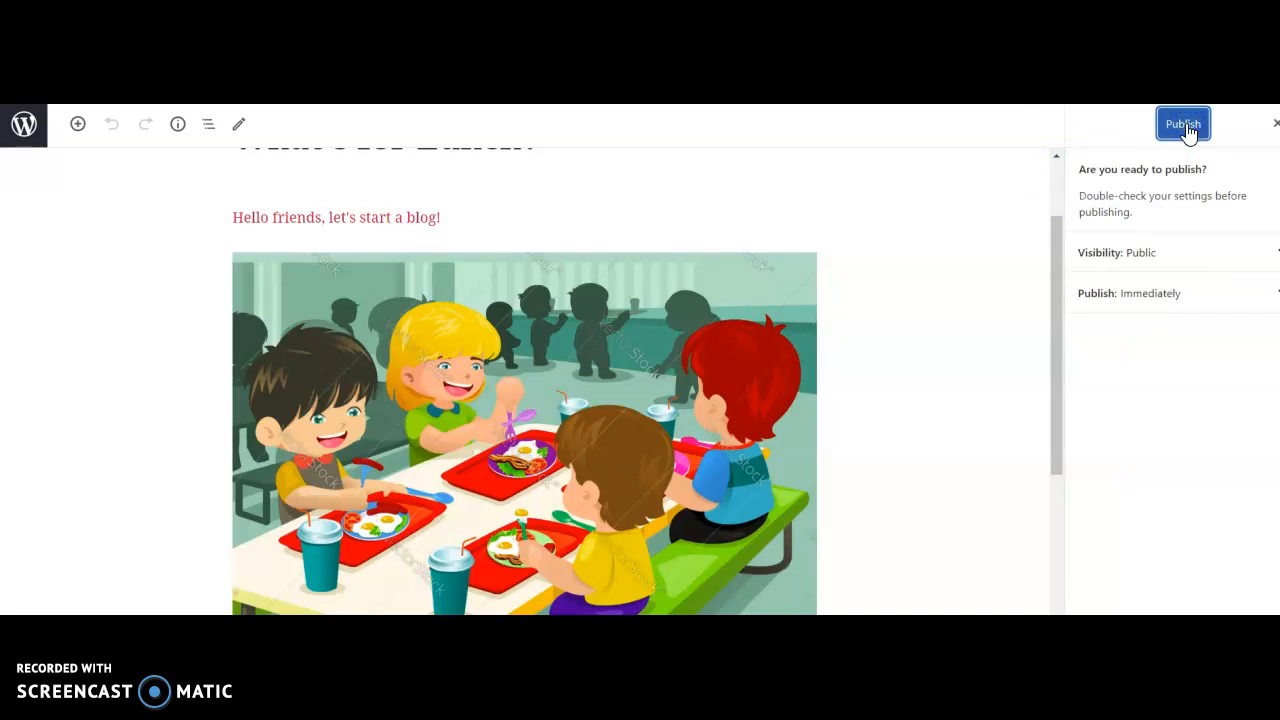
left_click(1166, 158)
left_click(1116, 304)
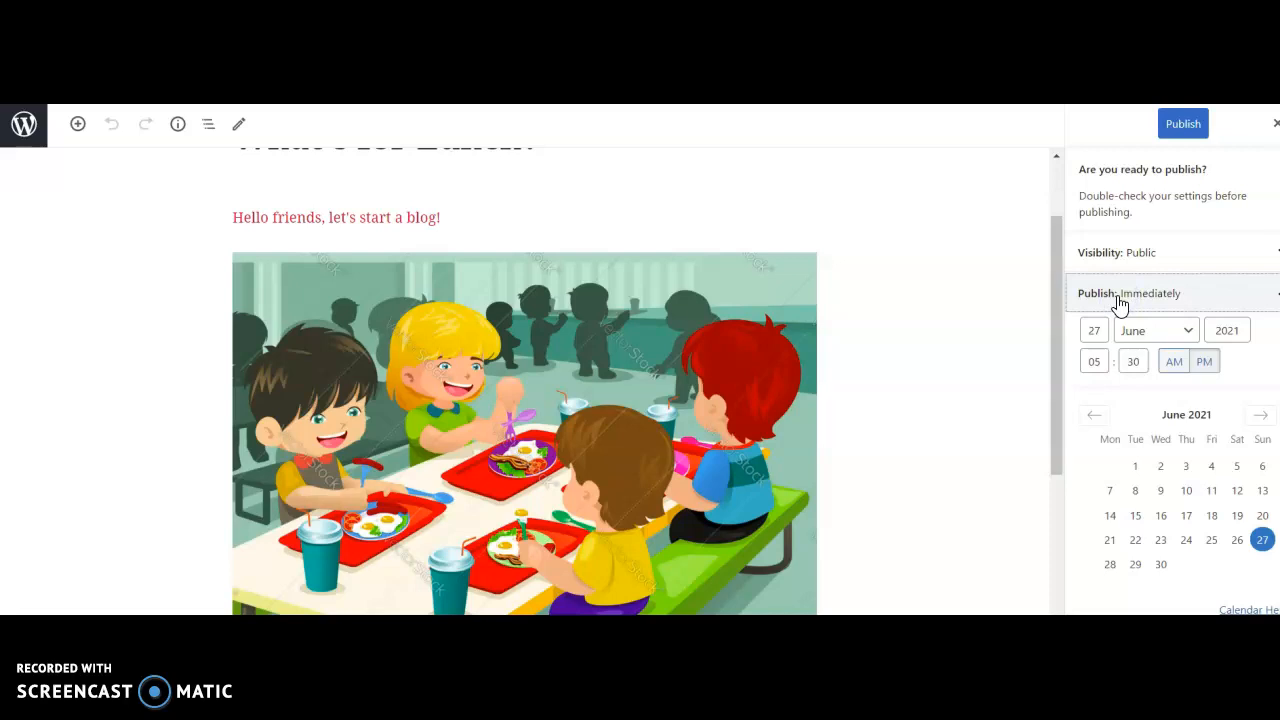
left_click(1117, 298)
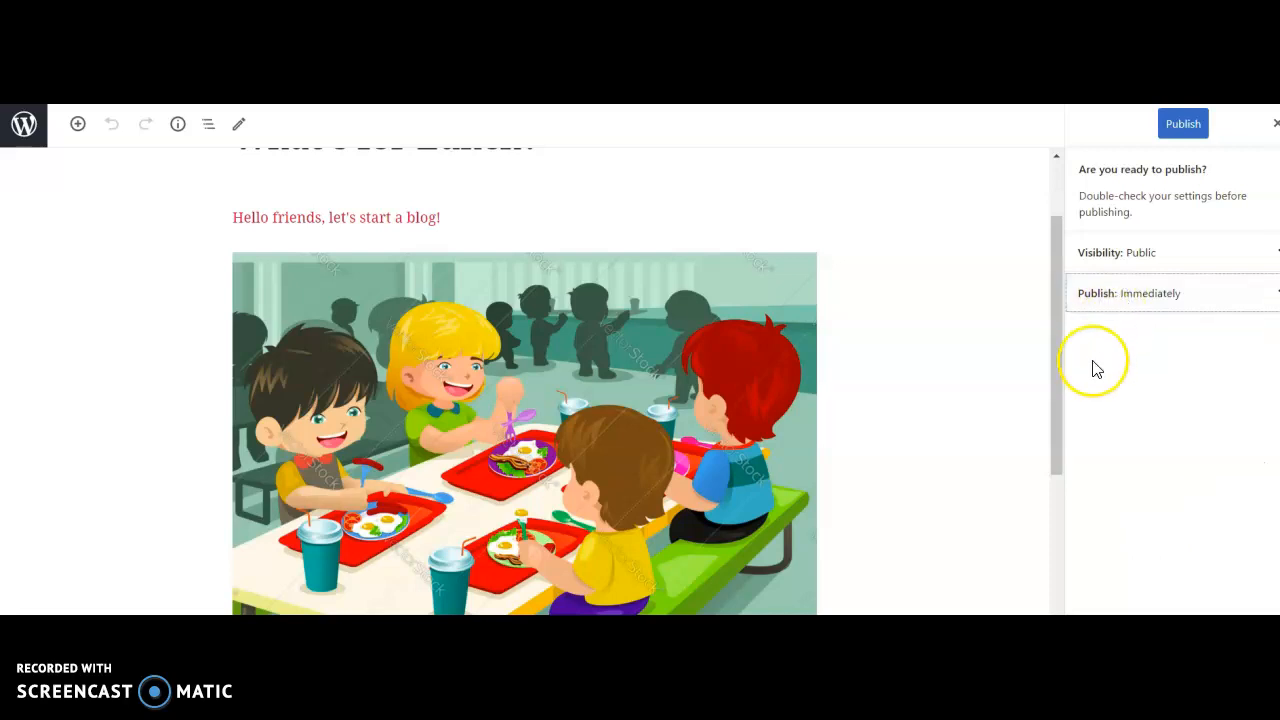
Check the page content once more and publish "What's for Lunch?" immediately with public visibility.
scroll(960, 408, "down", 5)
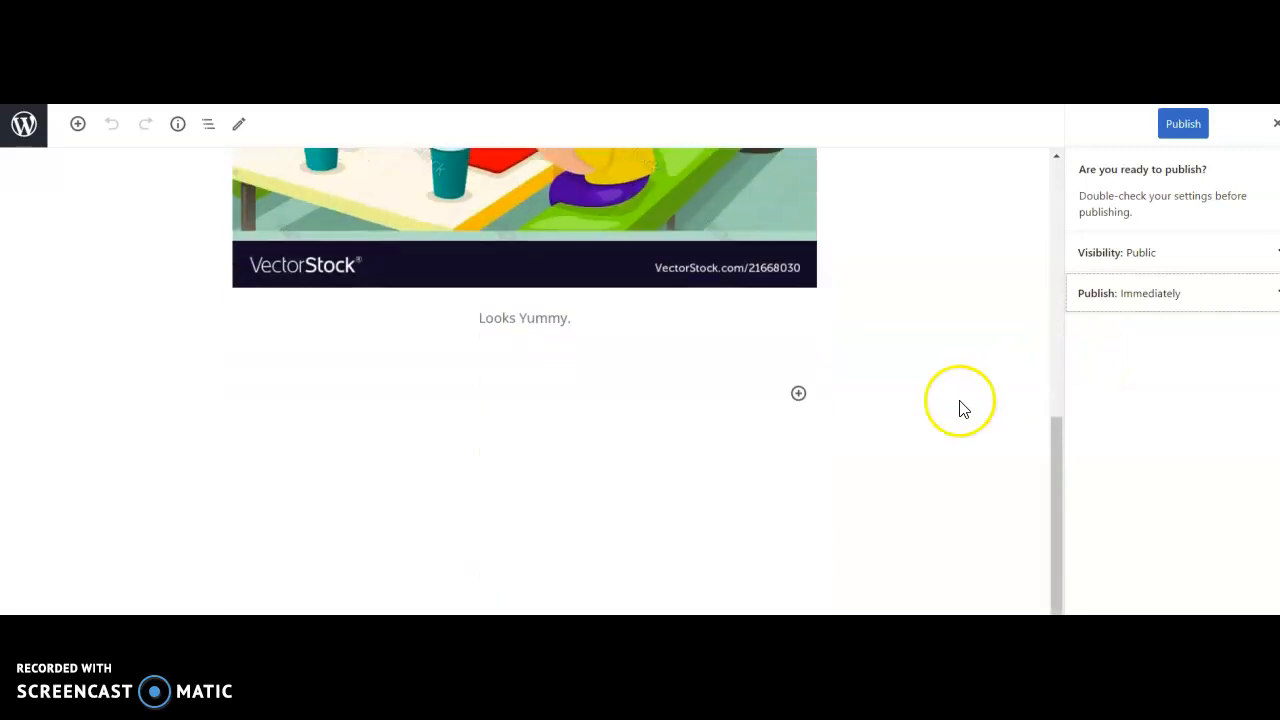
scroll(960, 408, "up", 5)
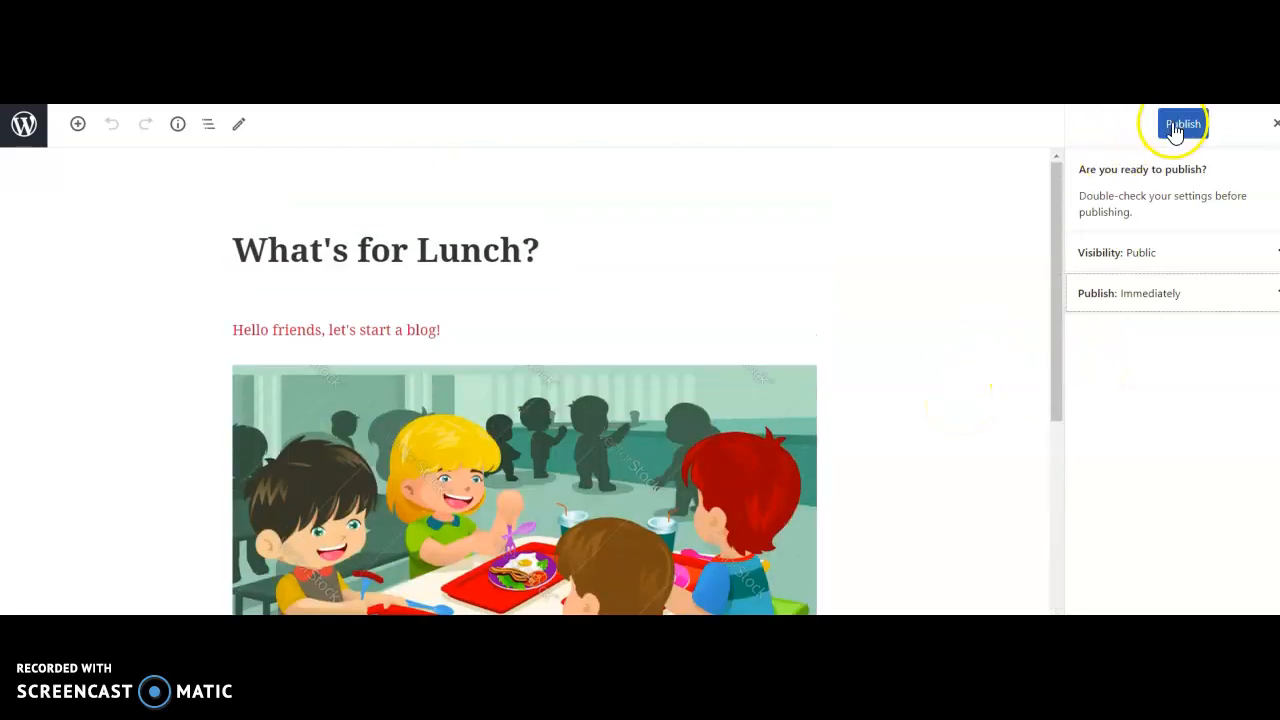
left_click(1180, 125)
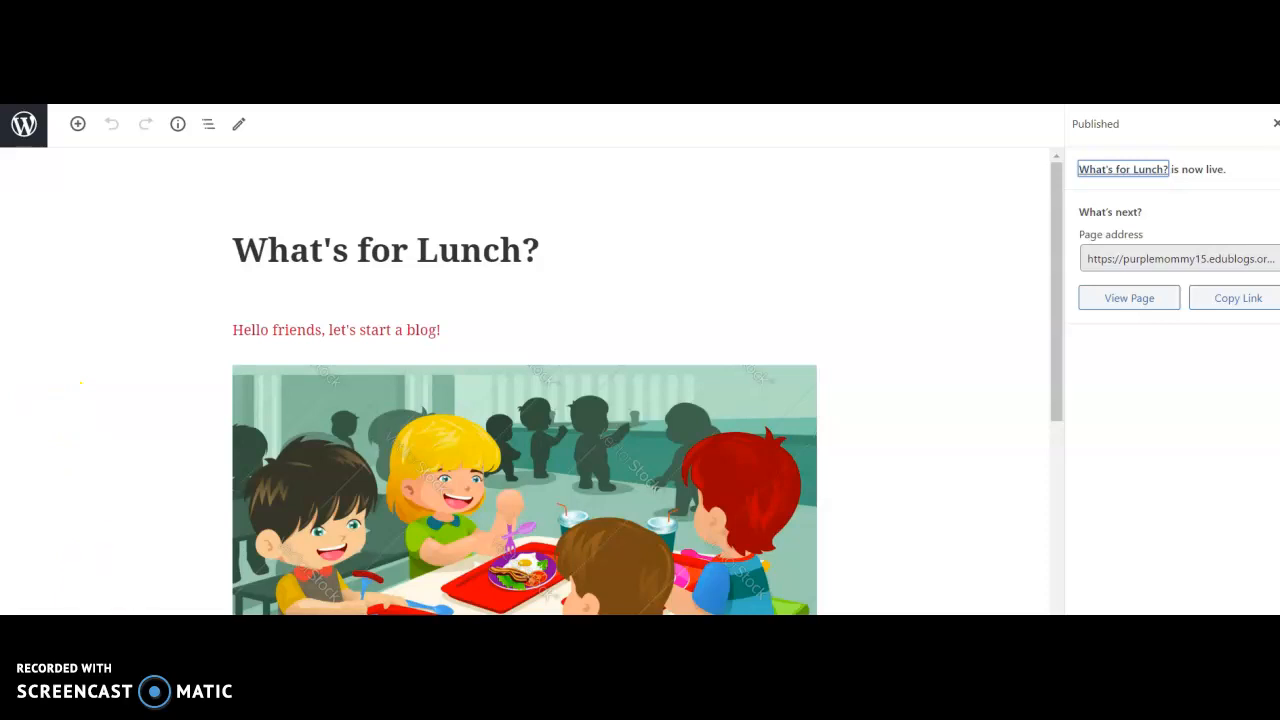
View the published page on the site and examine its title, greeting, picture and caption.
left_click(1129, 298)
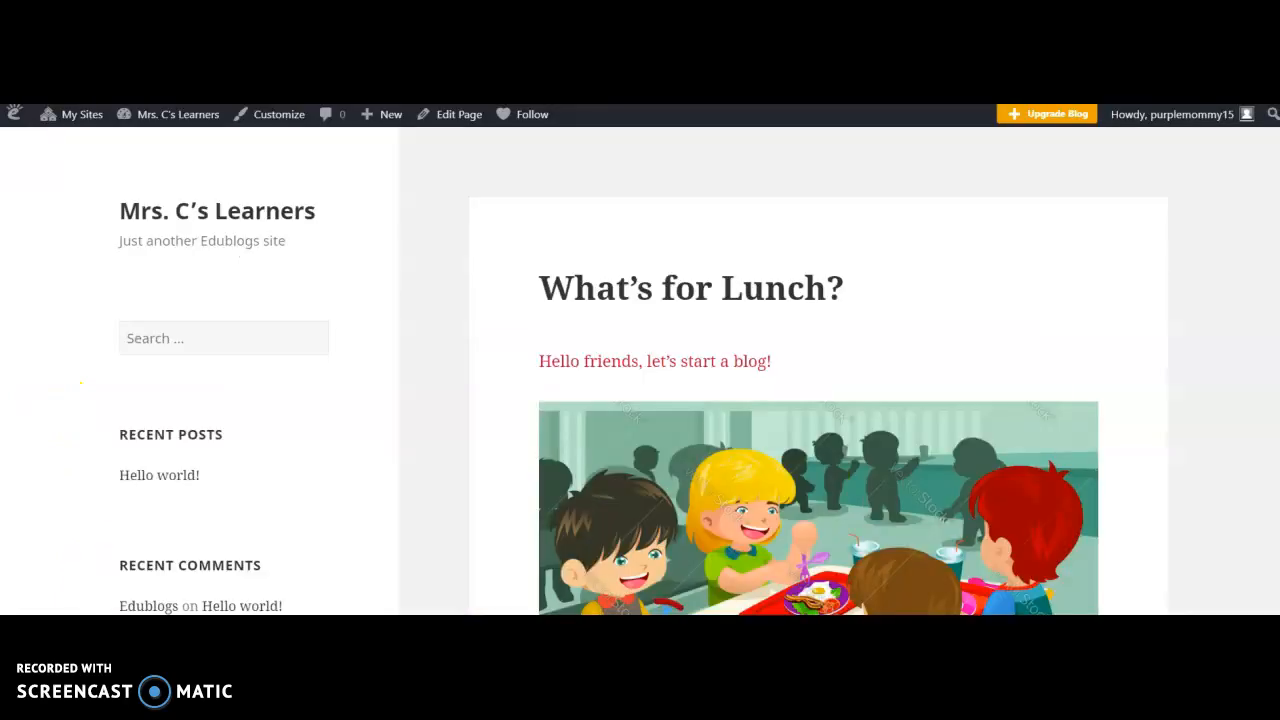
scroll(428, 456, "down", 1)
scroll(428, 458, "down", 5)
scroll(428, 458, "up", 3)
scroll(428, 458, "up", 3)
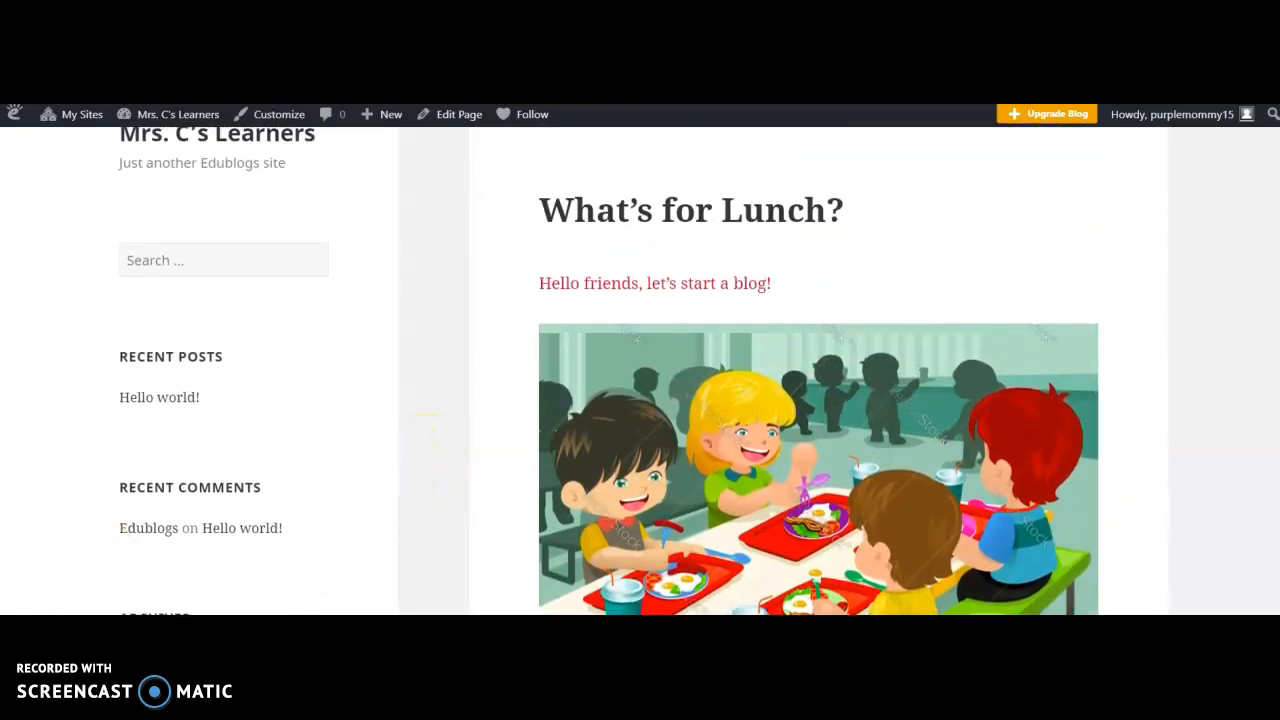